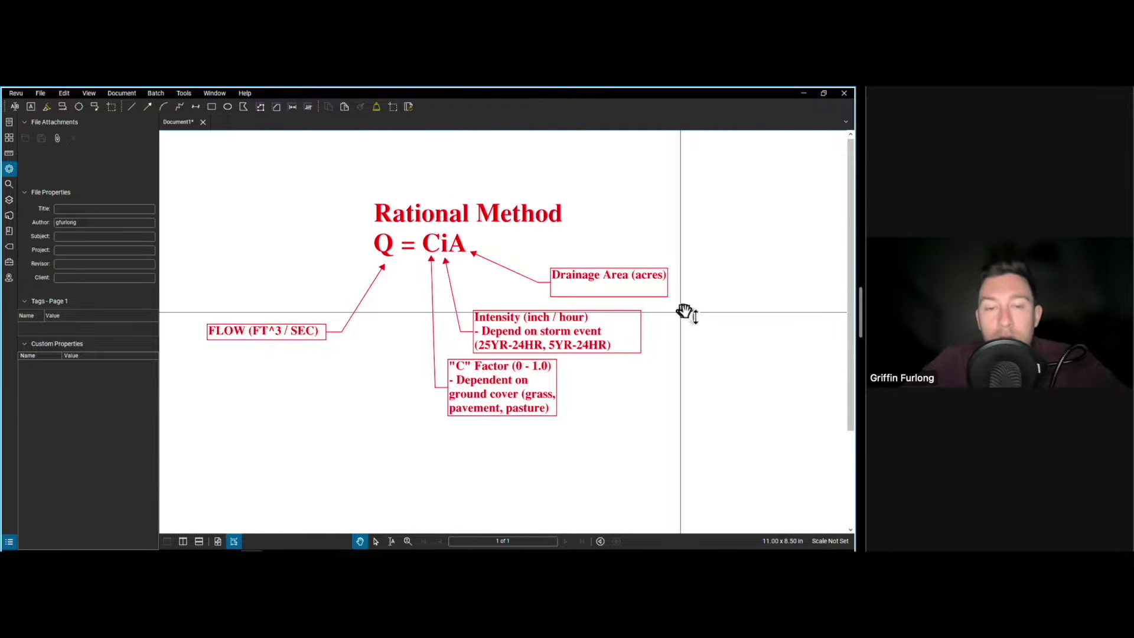
Step: Switch to the PGD.dwg drawing in Civil 3D and examine the road frontage along the parking lot between the two driveways
left_click(803, 94)
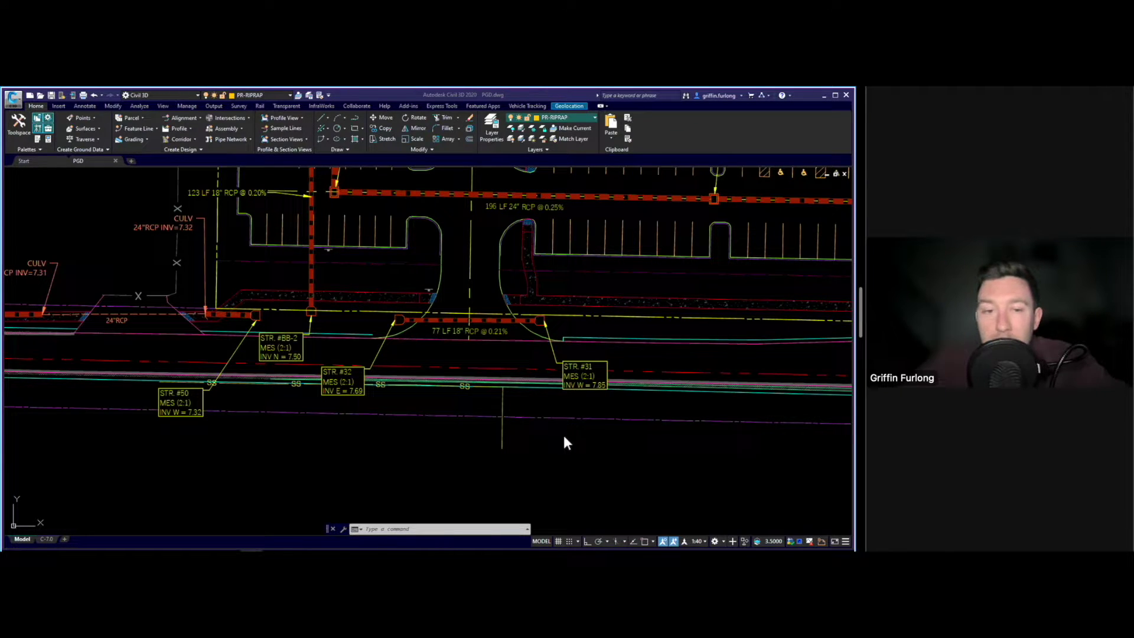
type("p")
key("Return")
left_click_drag(650, 439, 444, 435)
scroll(449, 437, "down", 2)
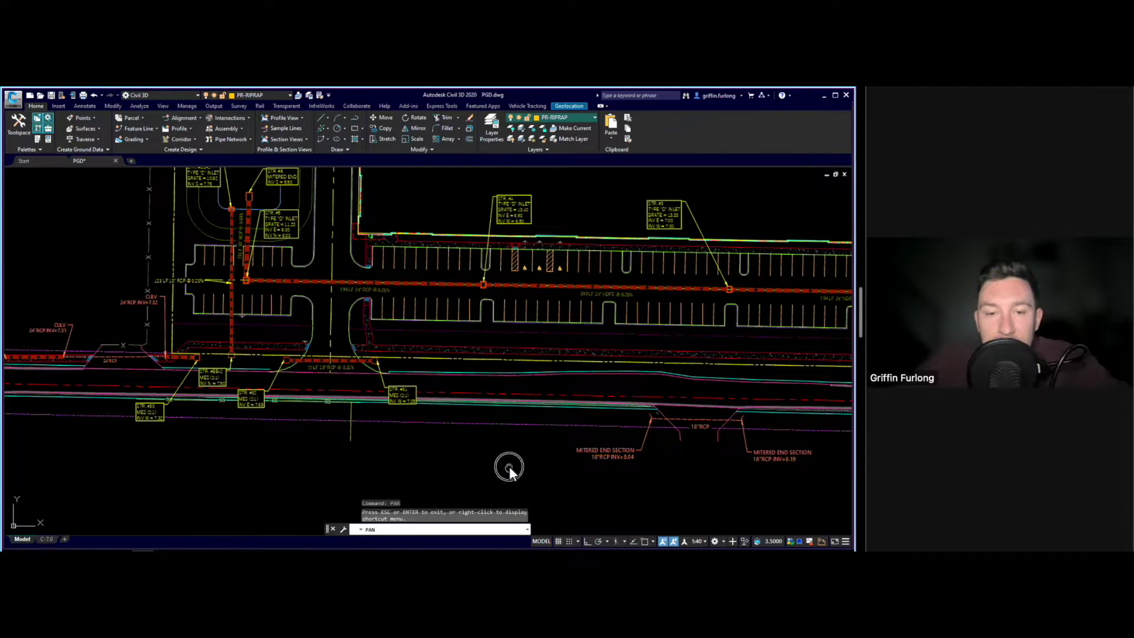
left_click_drag(509, 466, 372, 439)
scroll(396, 458, "down", 5)
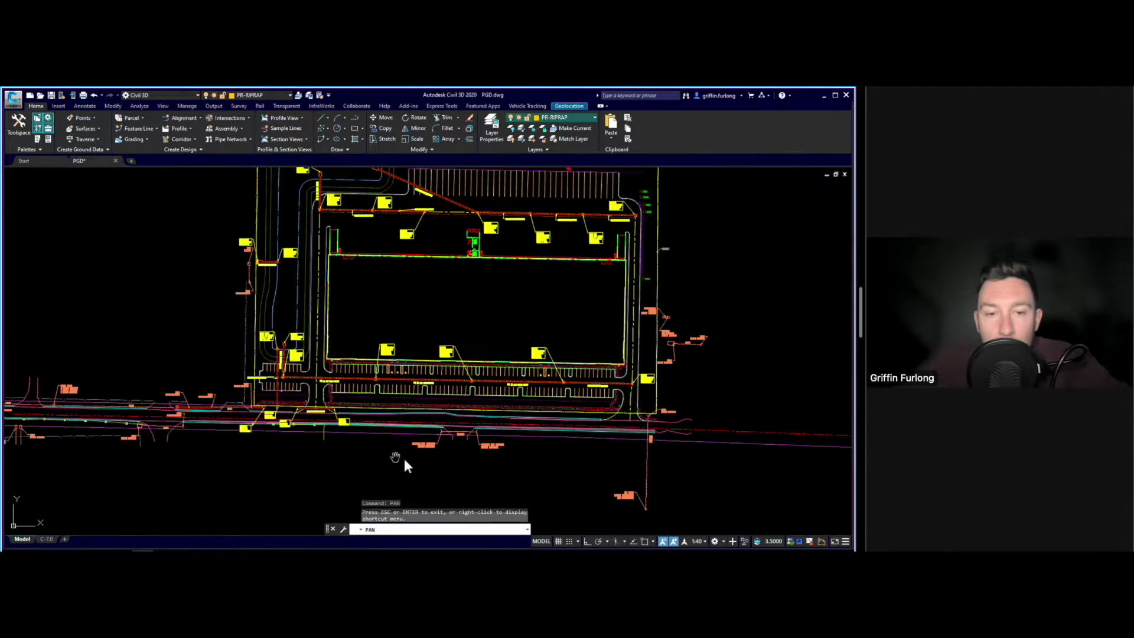
scroll(476, 470, "up", 5)
key("Escape")
Step: Start a basin polyline on the PR-BASN layer, tracing the road centerline from the west driveway to the east driveway
type("pl")
key("Return")
left_click(49, 335)
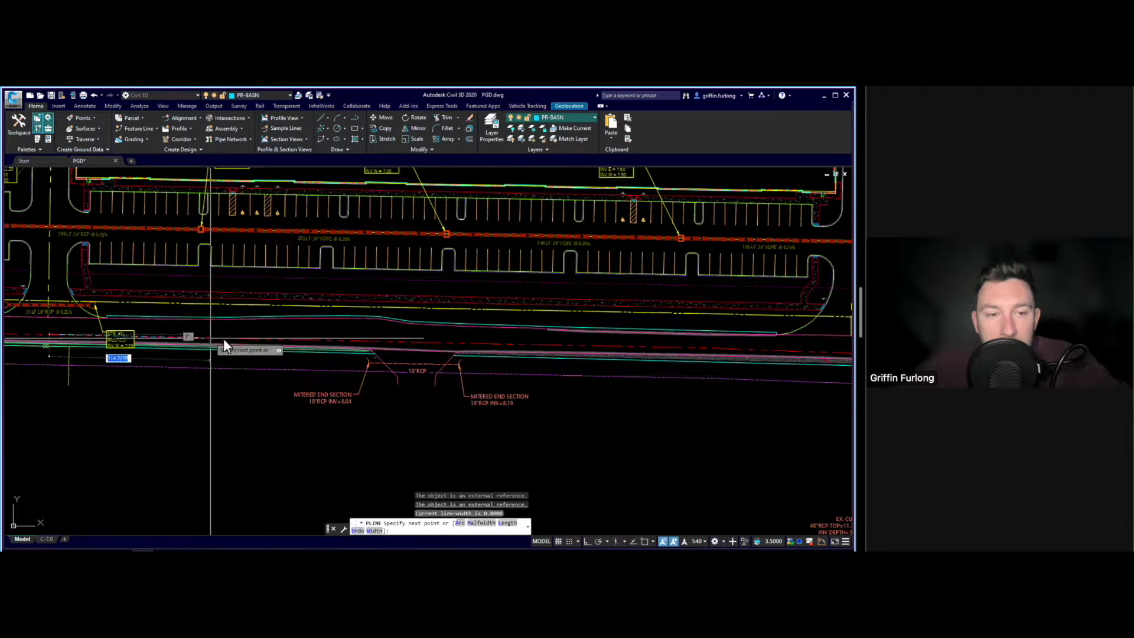
scroll(299, 343, "up", 4)
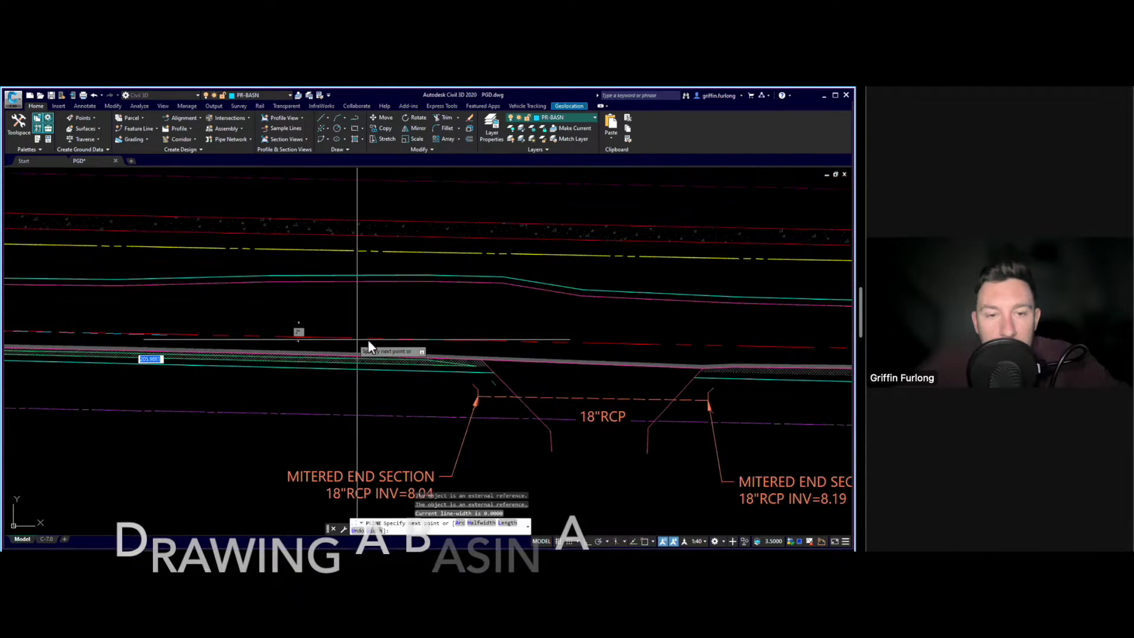
left_click(380, 340)
scroll(387, 335, "down", 5)
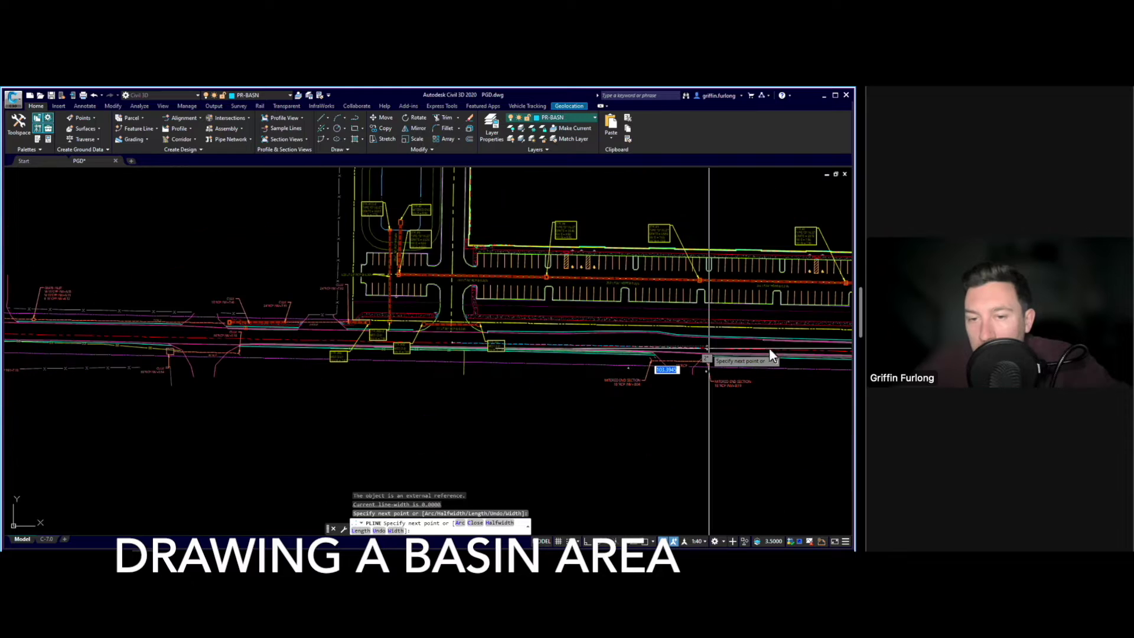
scroll(809, 353, "up", 5)
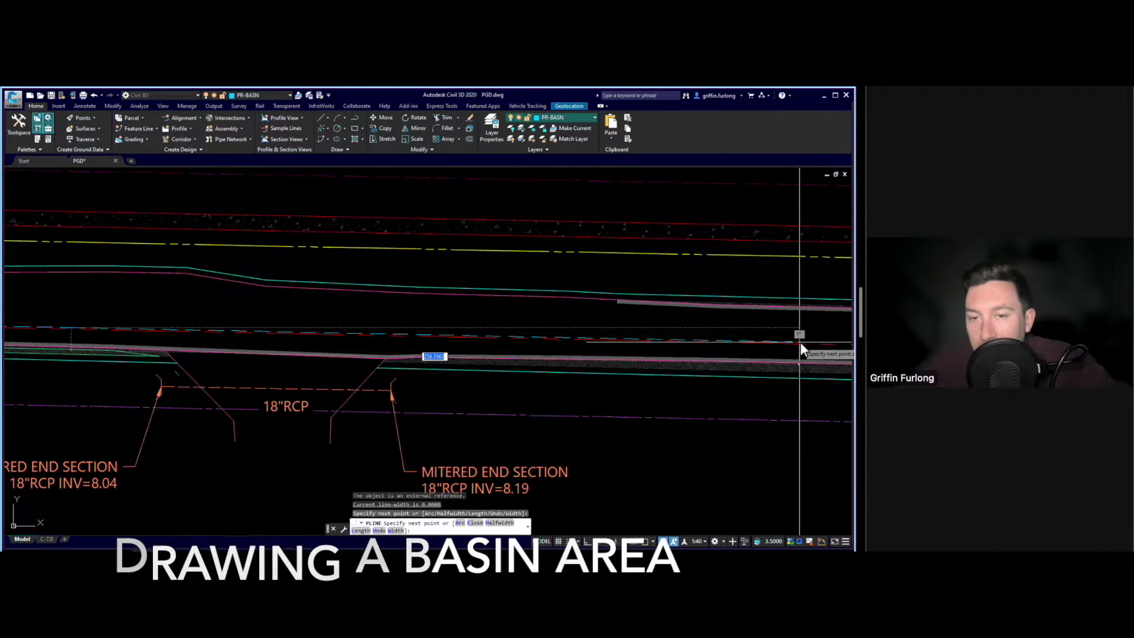
left_click(800, 342)
scroll(800, 342, "down", 5)
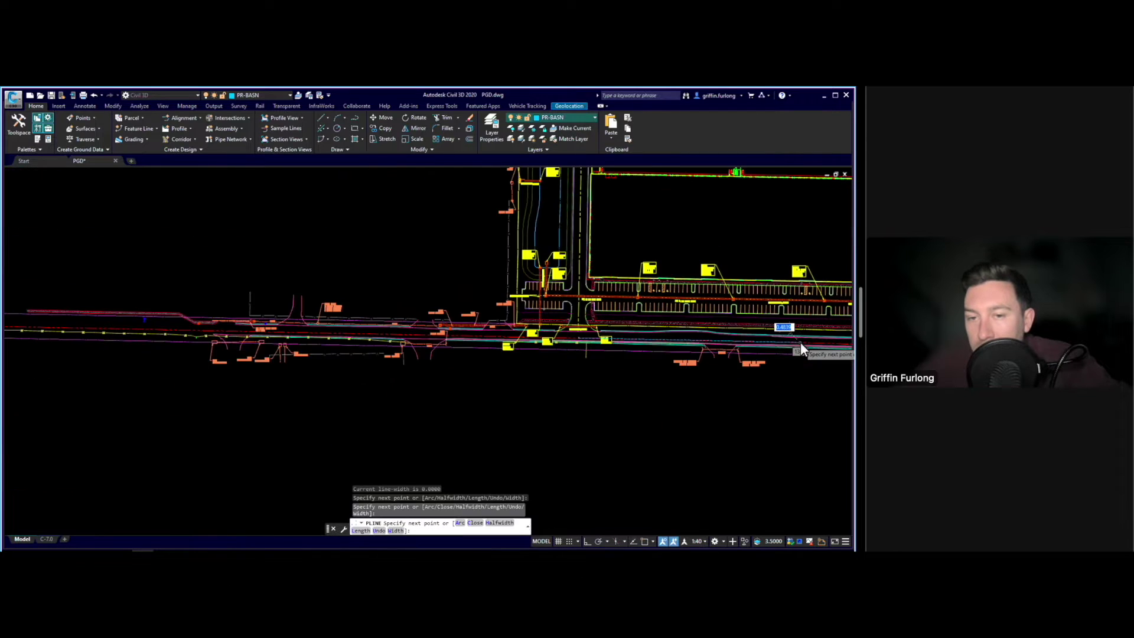
scroll(827, 346, "up", 5)
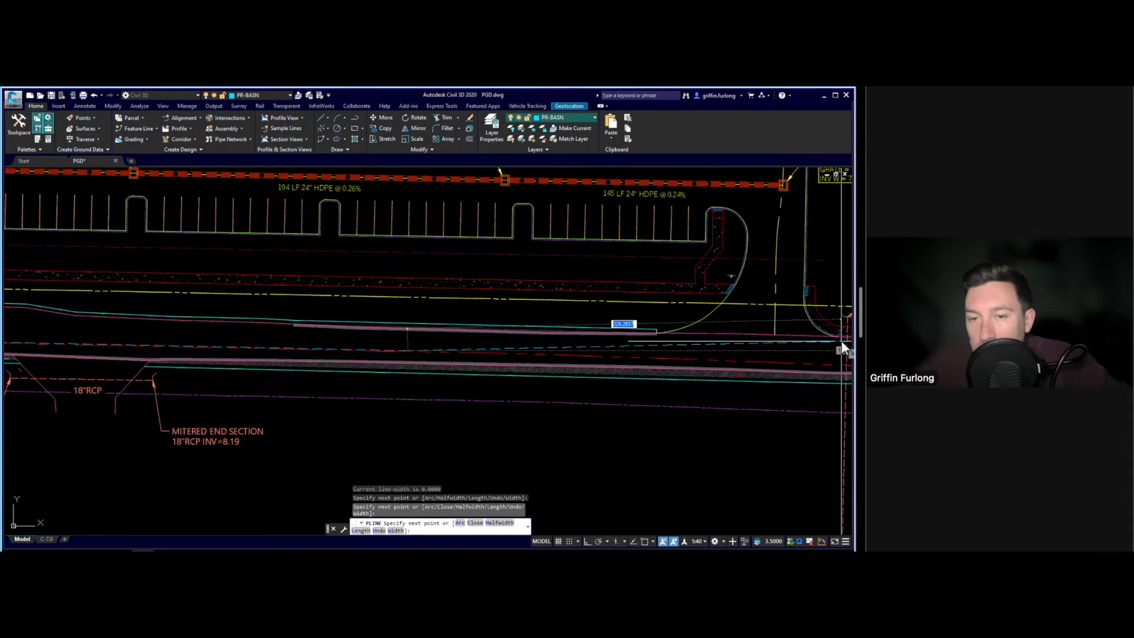
left_click(780, 354)
Step: Continue the basin polyline up the east driveway centerline, back west along the sidewalk to the west driveway, and close it
scroll(781, 354, "up", 4)
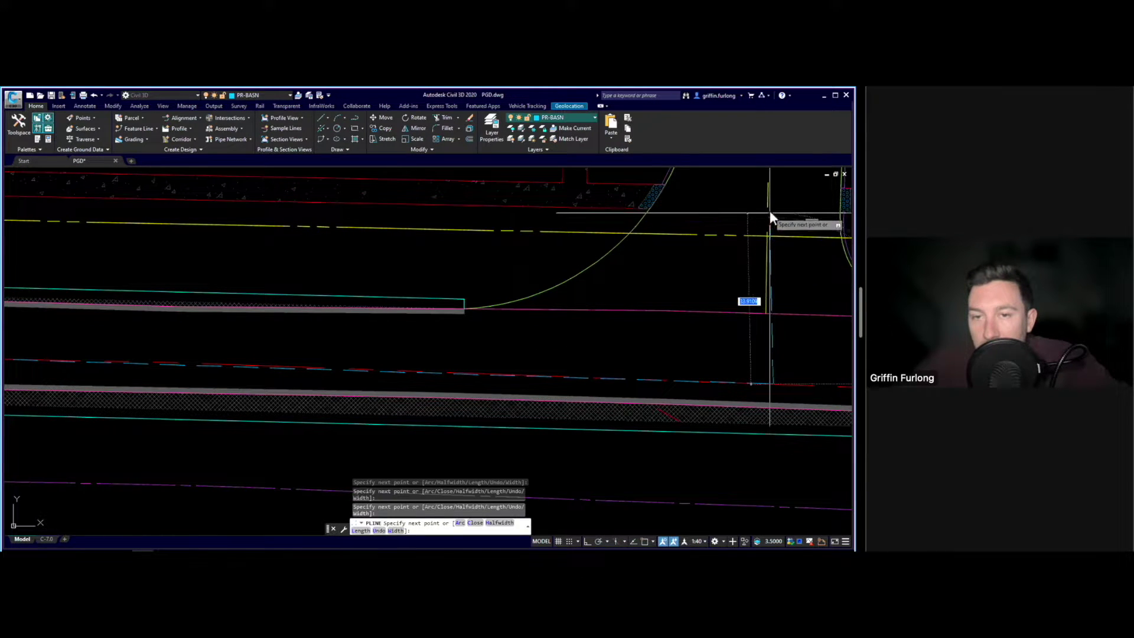
left_click(770, 210)
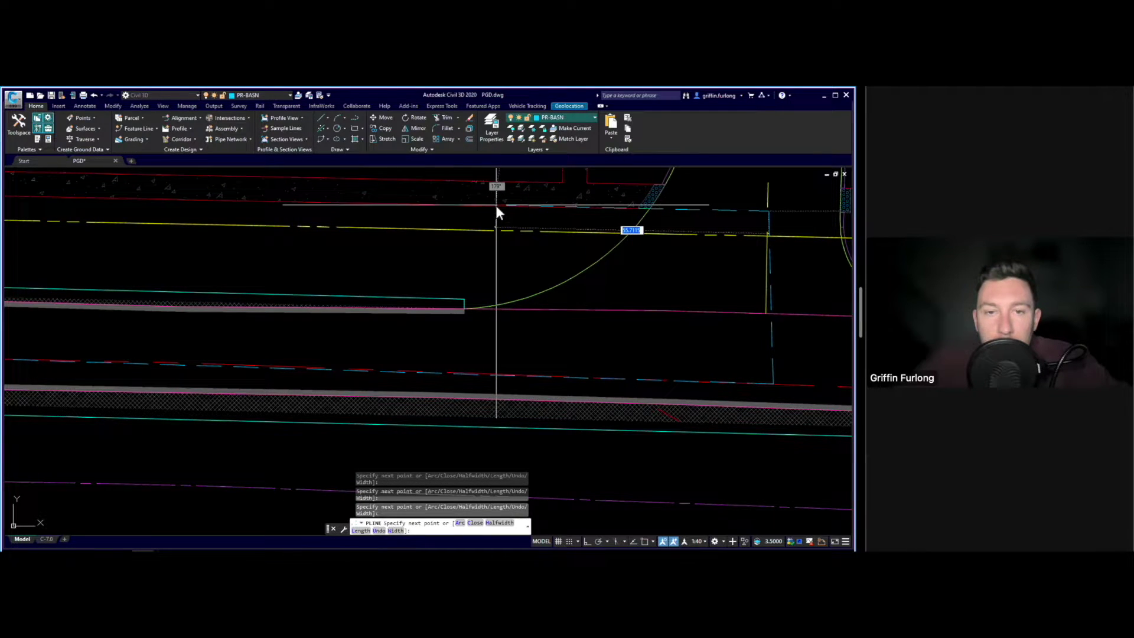
left_click(664, 183)
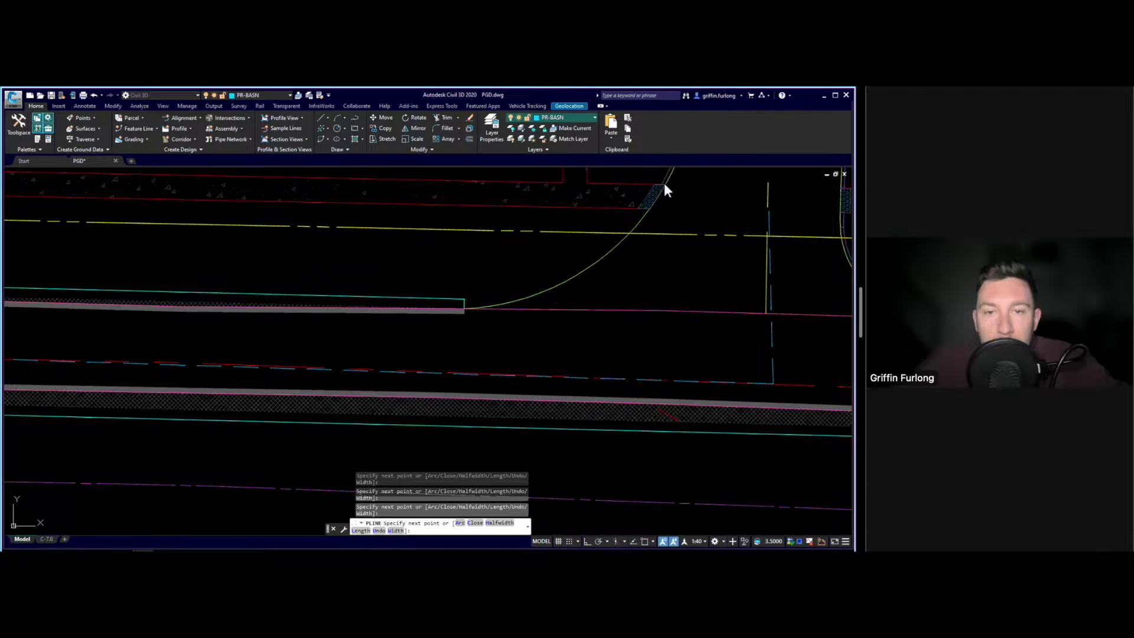
scroll(504, 196, "down", 4)
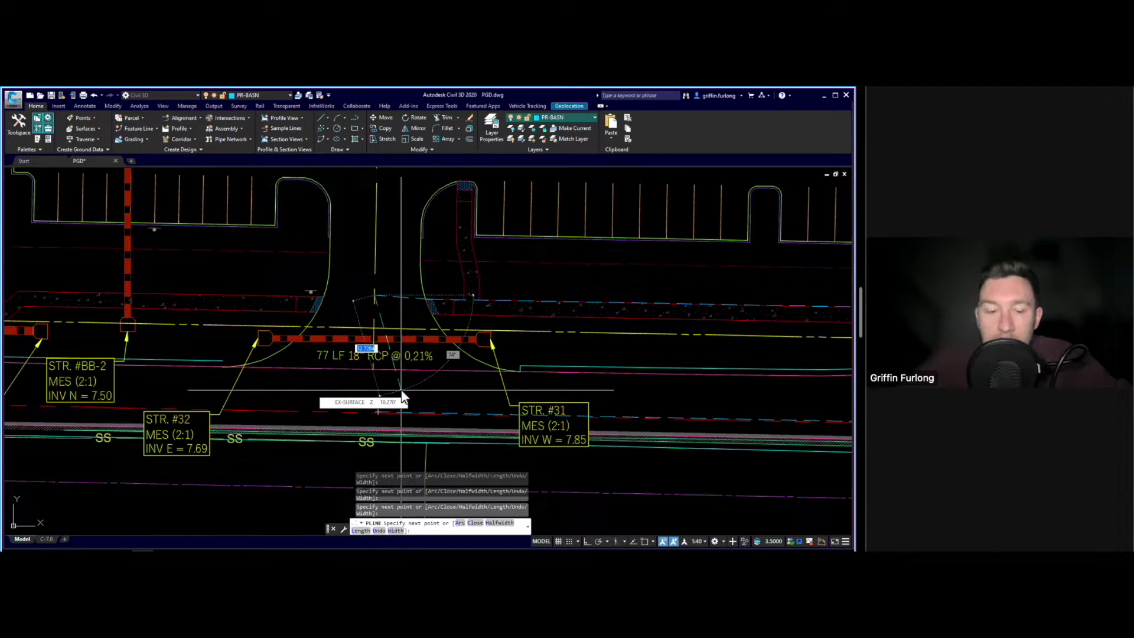
type("c")
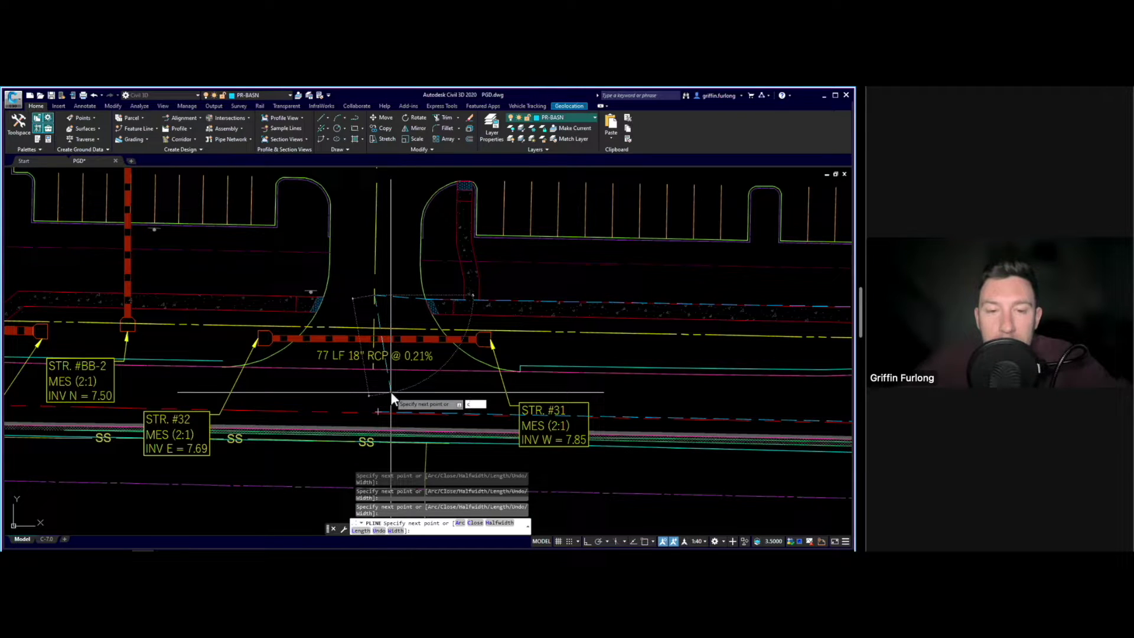
key("Return")
key("Escape")
key("Escape")
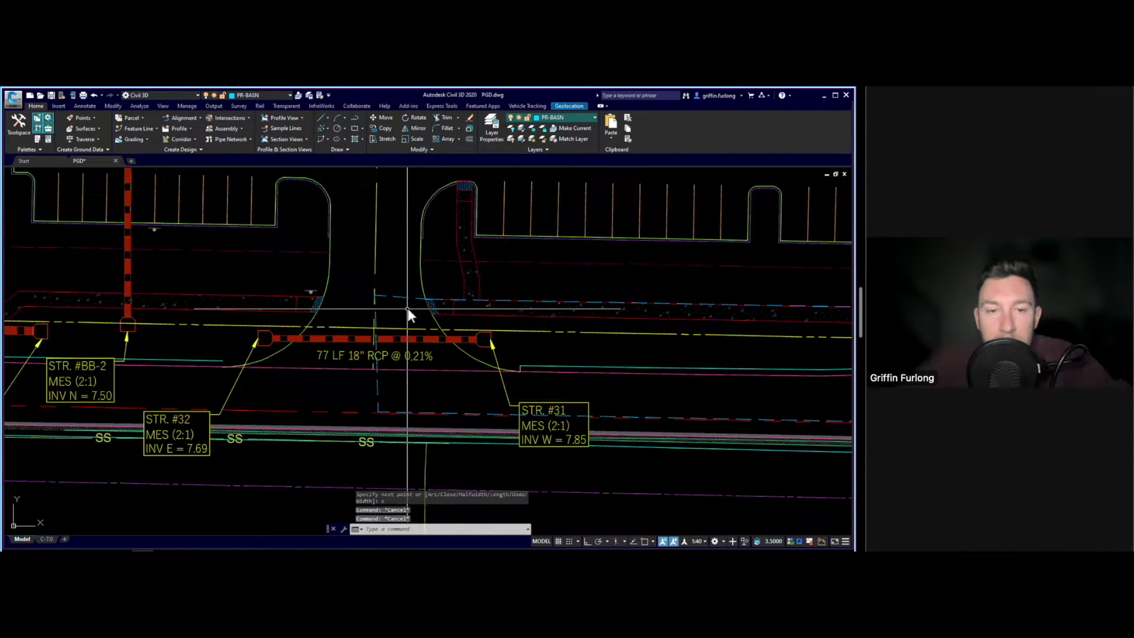
Step: Set the basin polyline's width to 5 for all segments with PEDIT
type("pedit")
key("Return")
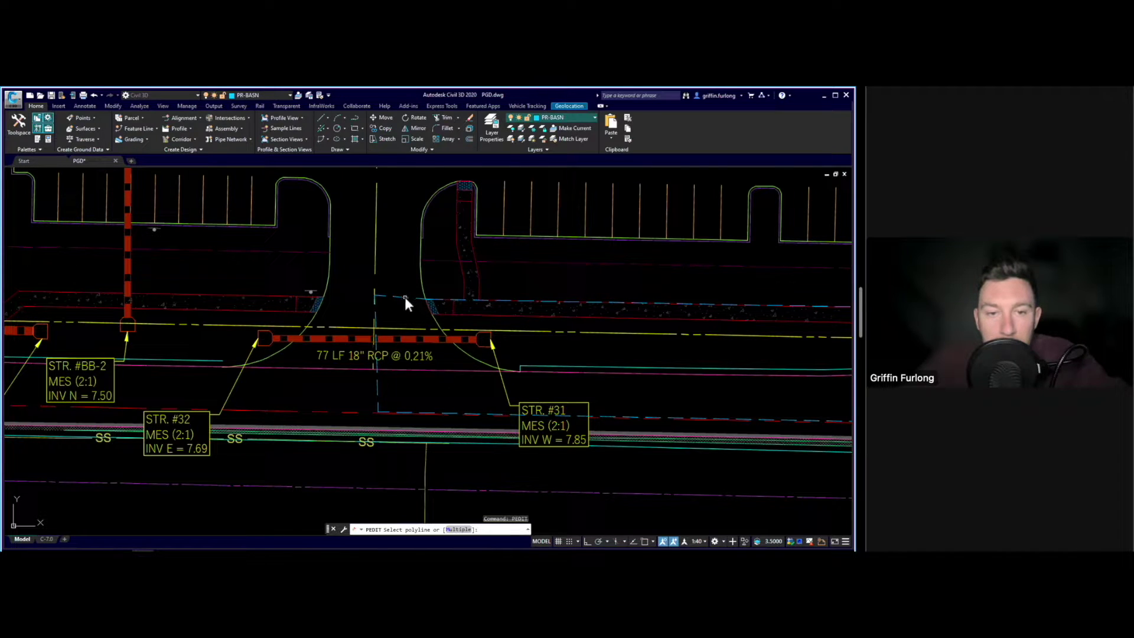
left_click(405, 297)
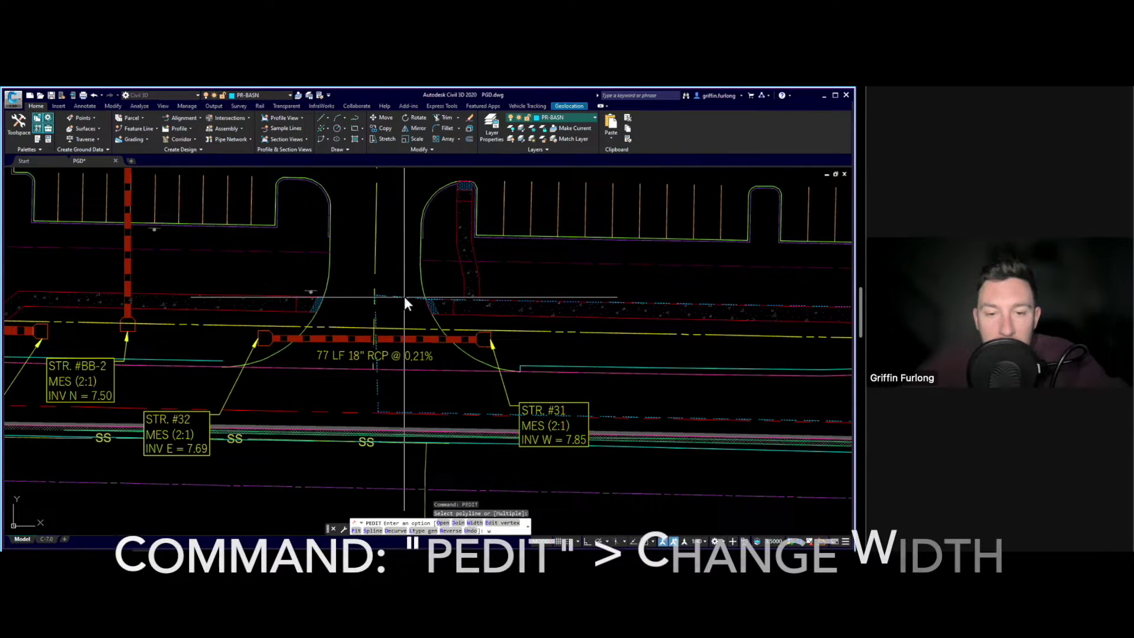
type("w")
key("Return")
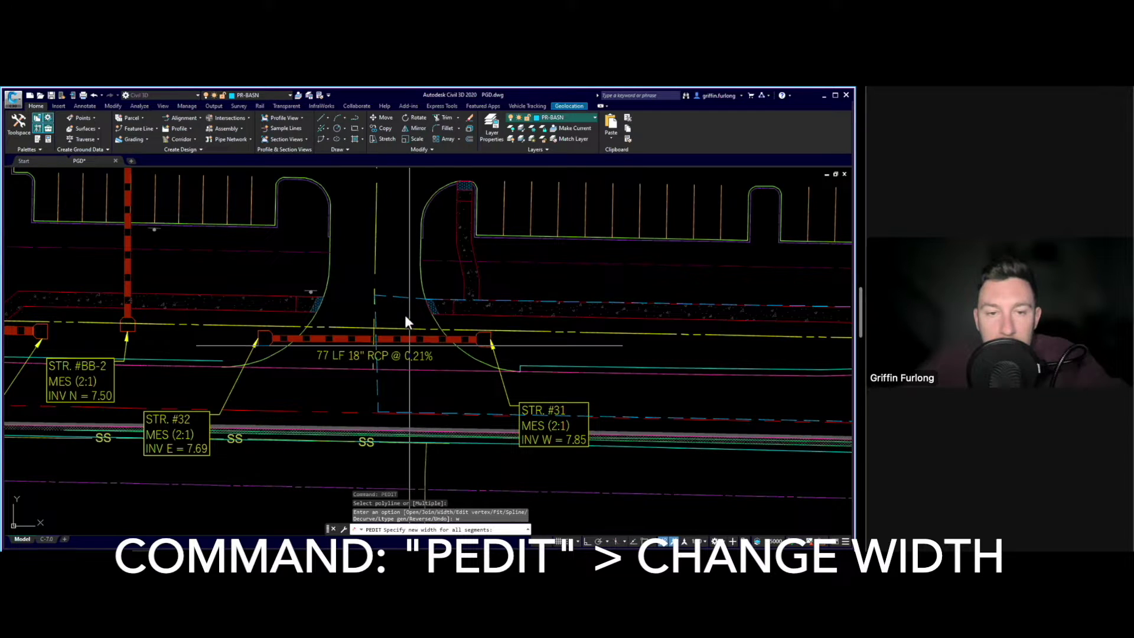
type("5")
key("Return")
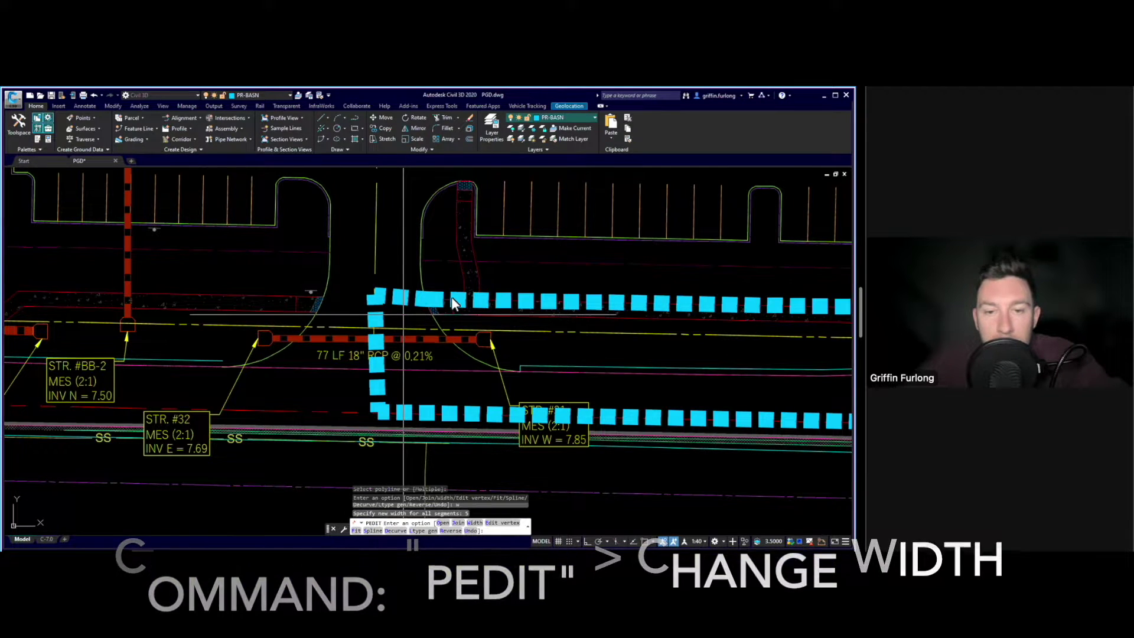
key("Escape")
Step: Open the basin polyline's properties and convert its area to acres by dividing it by 43560 in QuickCalc
scroll(452, 300, "down", 5)
scroll(452, 300, "down", 2)
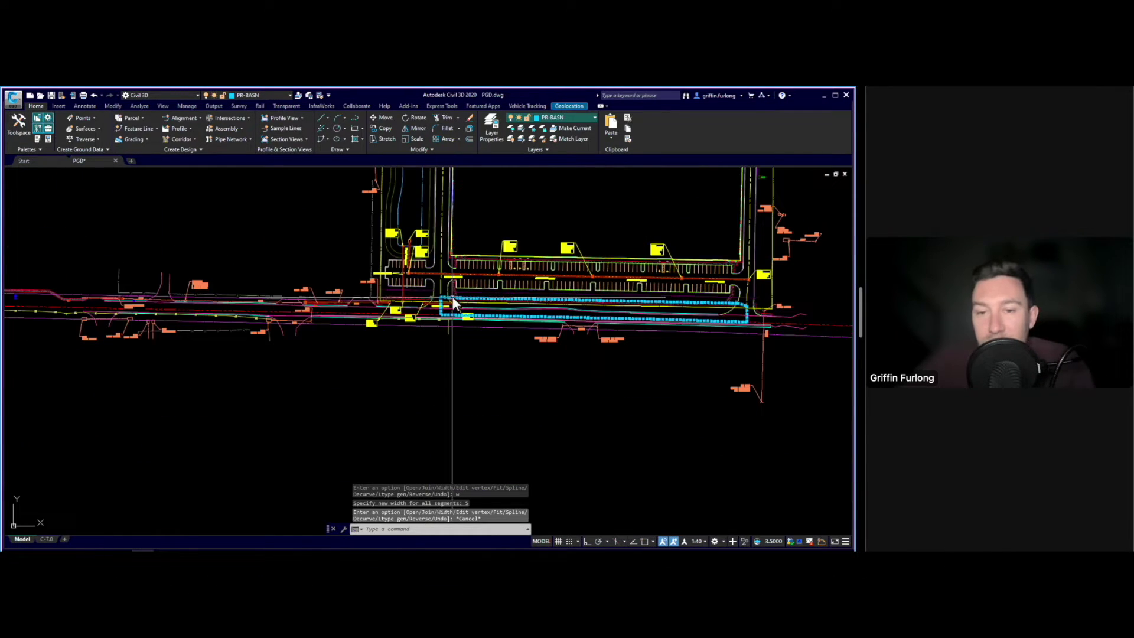
scroll(693, 299, "up", 5)
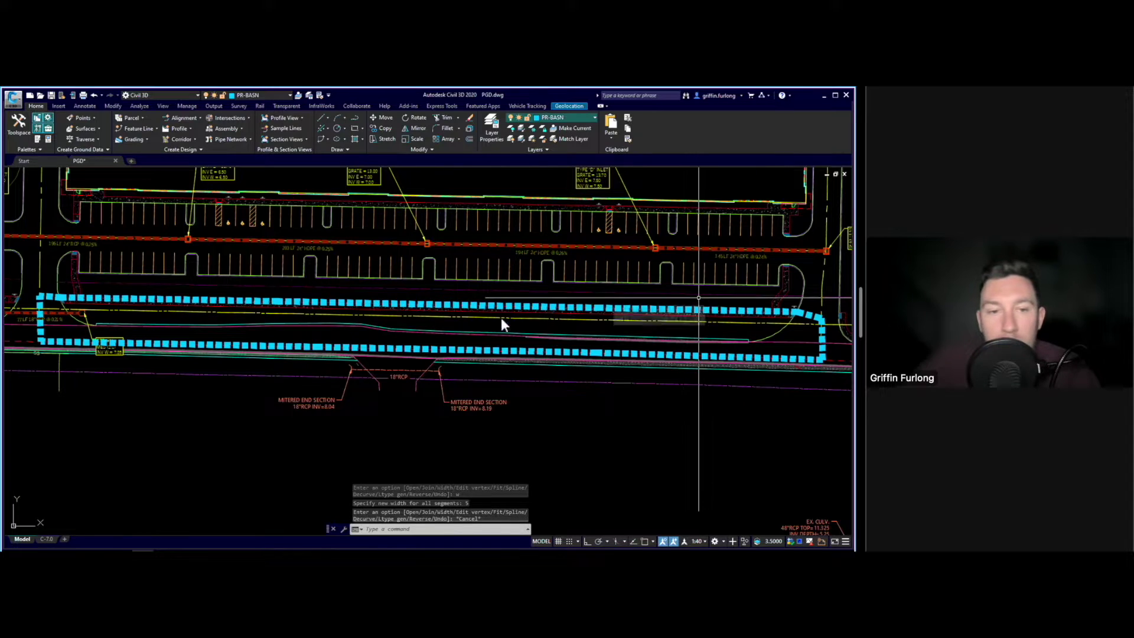
left_click(422, 302)
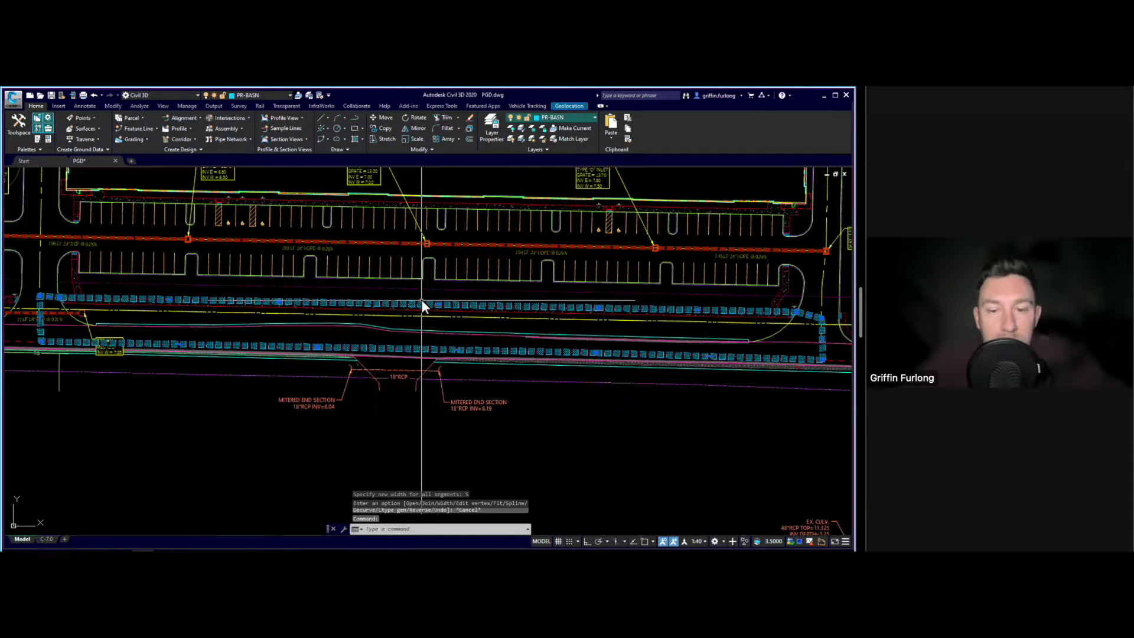
key("ctrl+1")
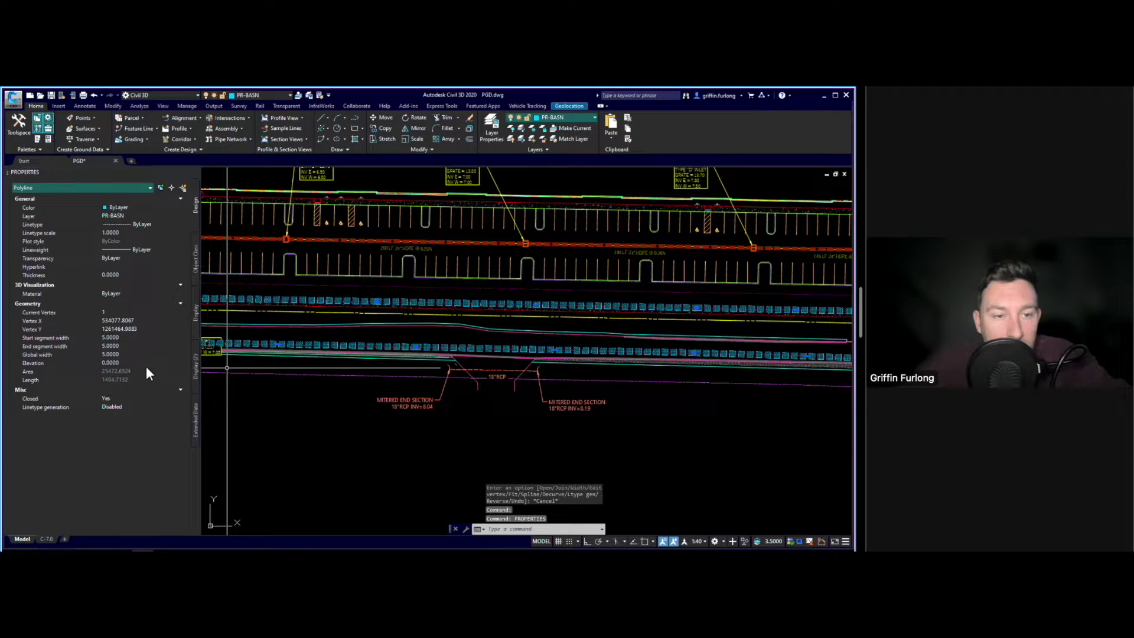
left_click(181, 370)
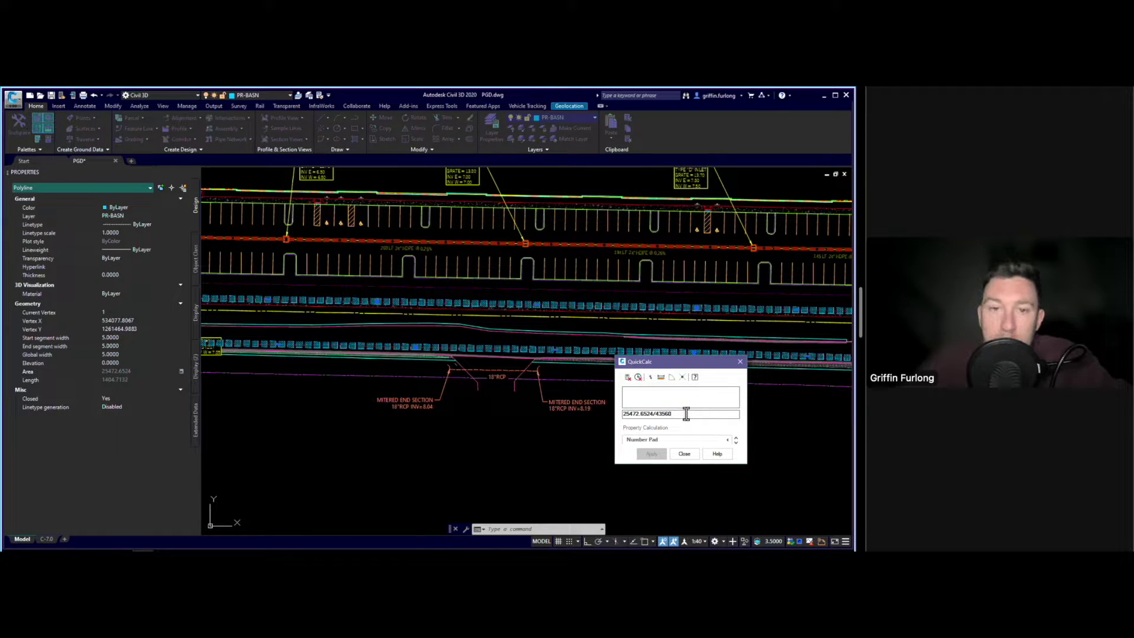
key("Return")
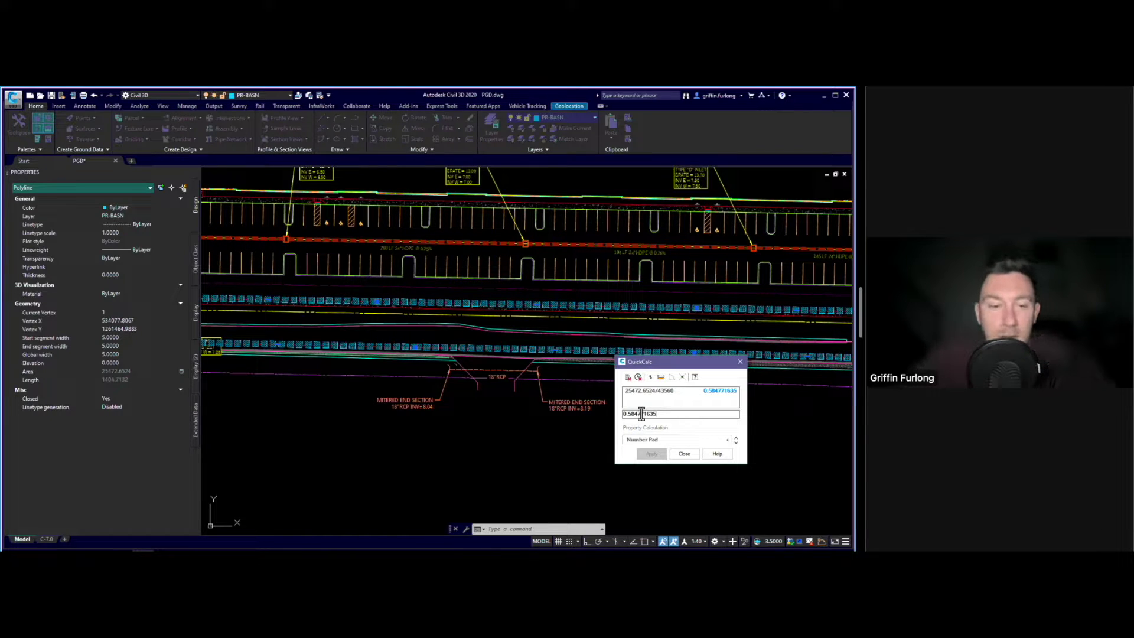
left_click(740, 361)
Step: Switch to the Rational Method document in Revu and add "= 0.60 acres" to the Drainage Area callout
key("alt+Tab")
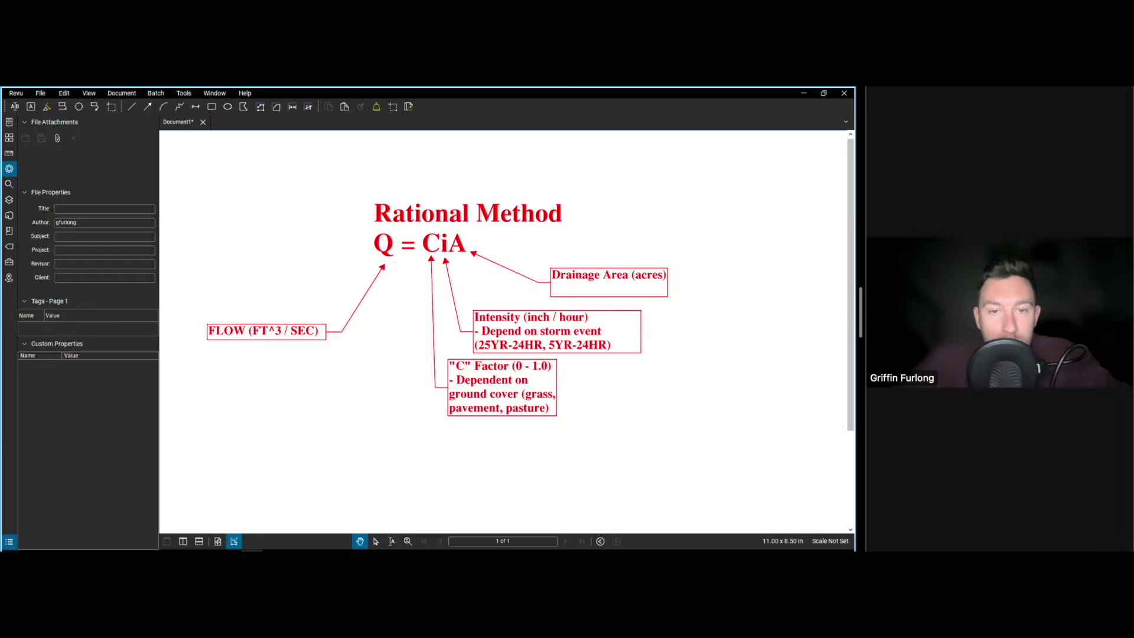
left_click(610, 296)
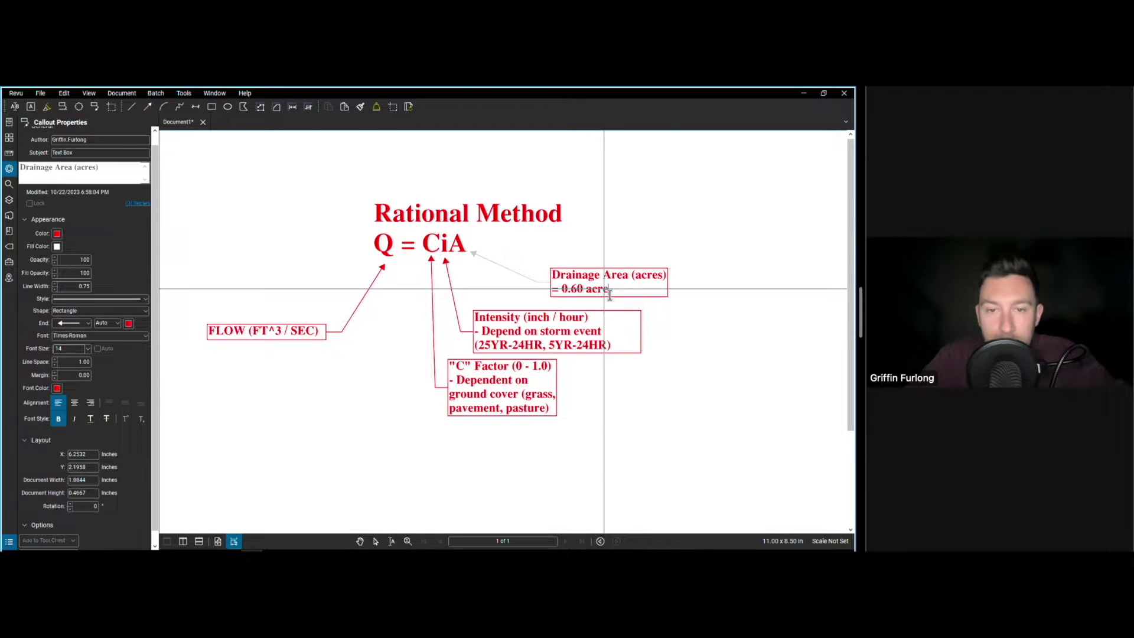
key("Escape")
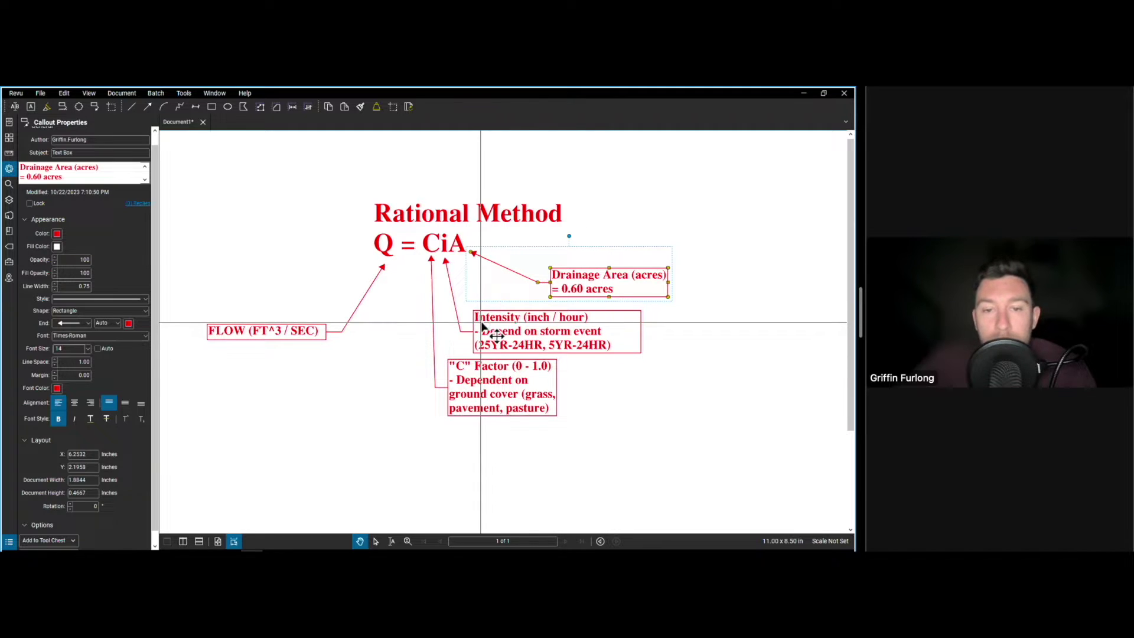
Step: Replace the storm event note in the Intensity callout with "= 8 inches / hour" and switch back to the Civil 3D drawing
left_click(610, 349)
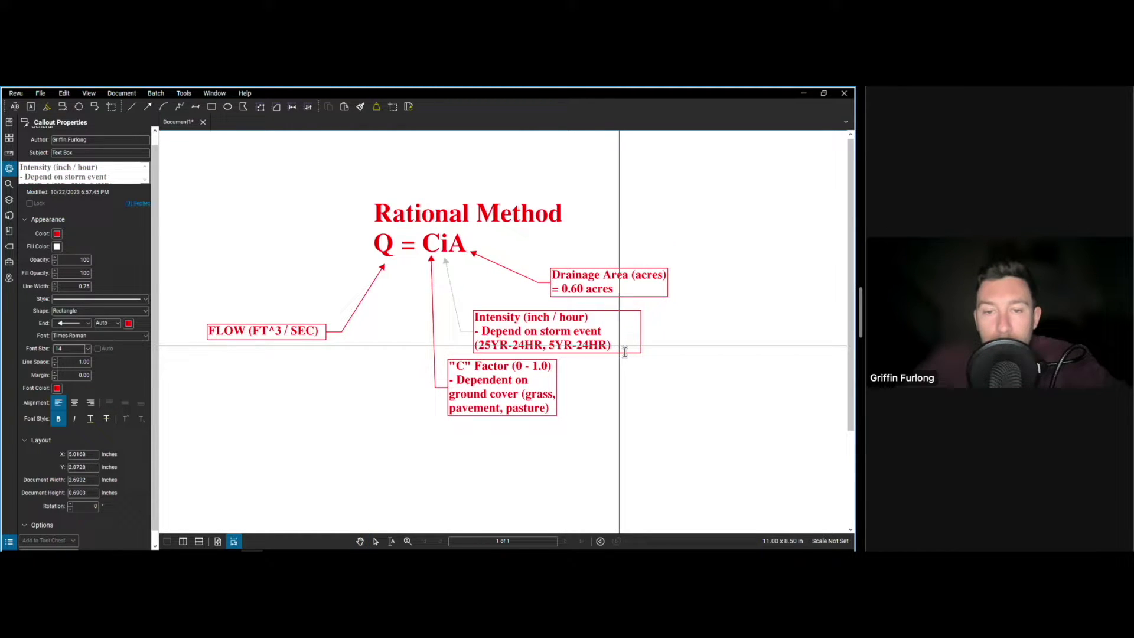
left_click(621, 352)
left_click_drag(621, 353, 473, 337)
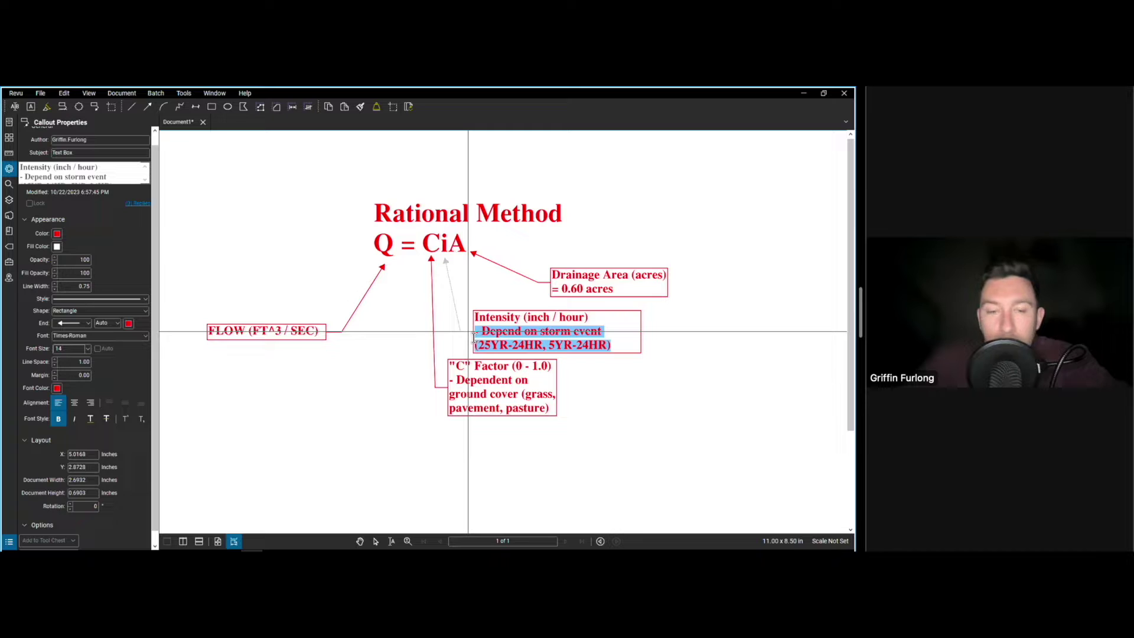
key("BackSpace")
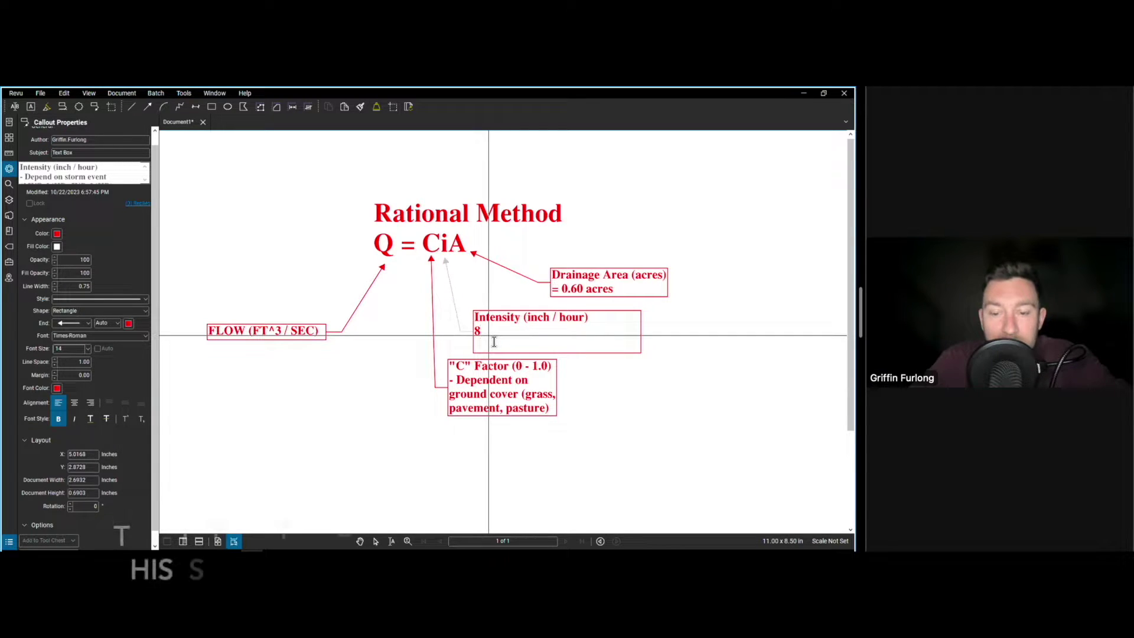
type("inches /")
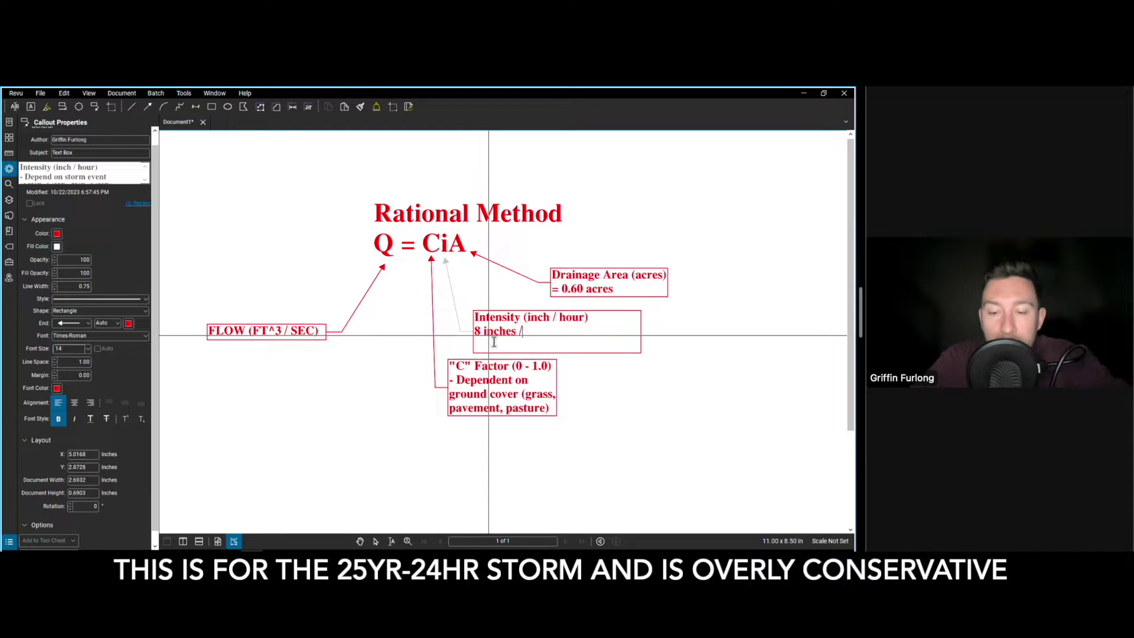
type(" hour")
type("=")
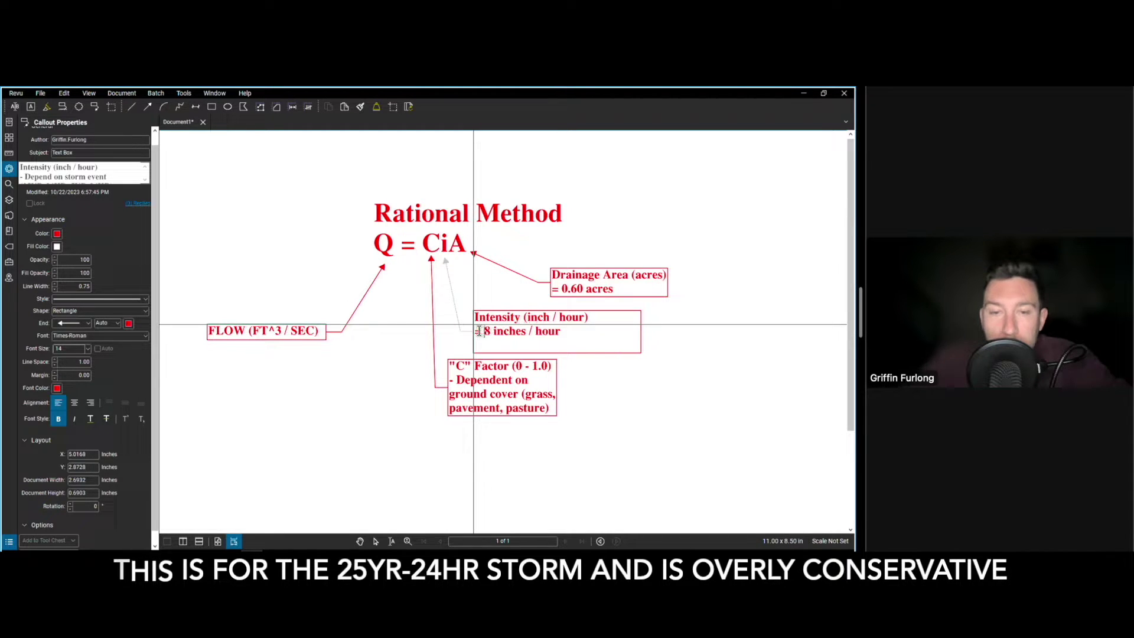
key("Escape")
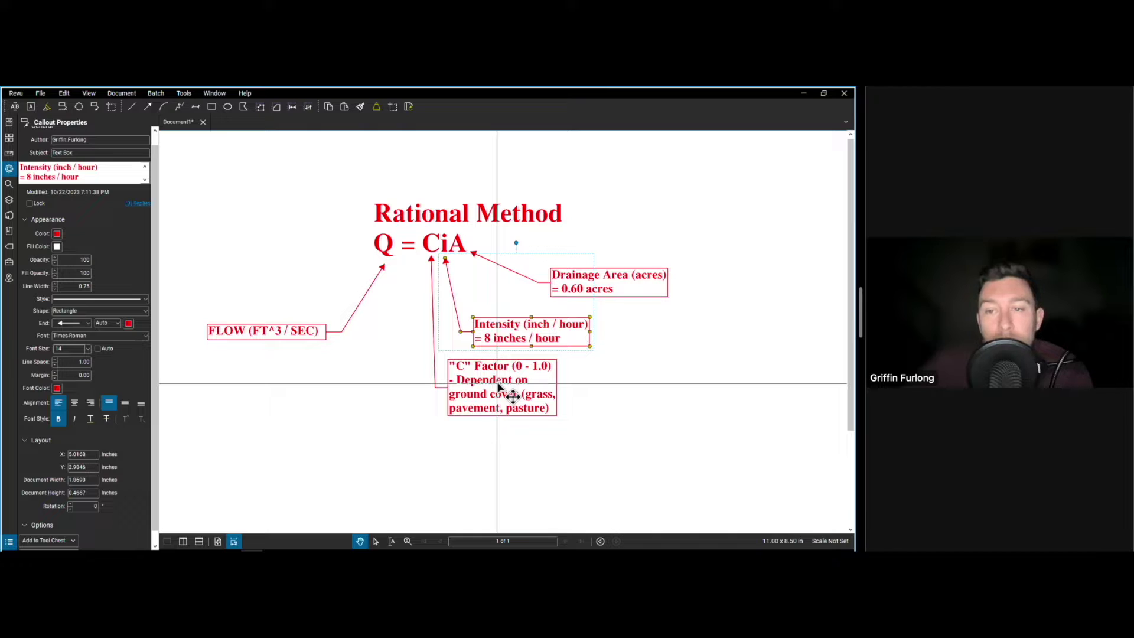
left_click(804, 95)
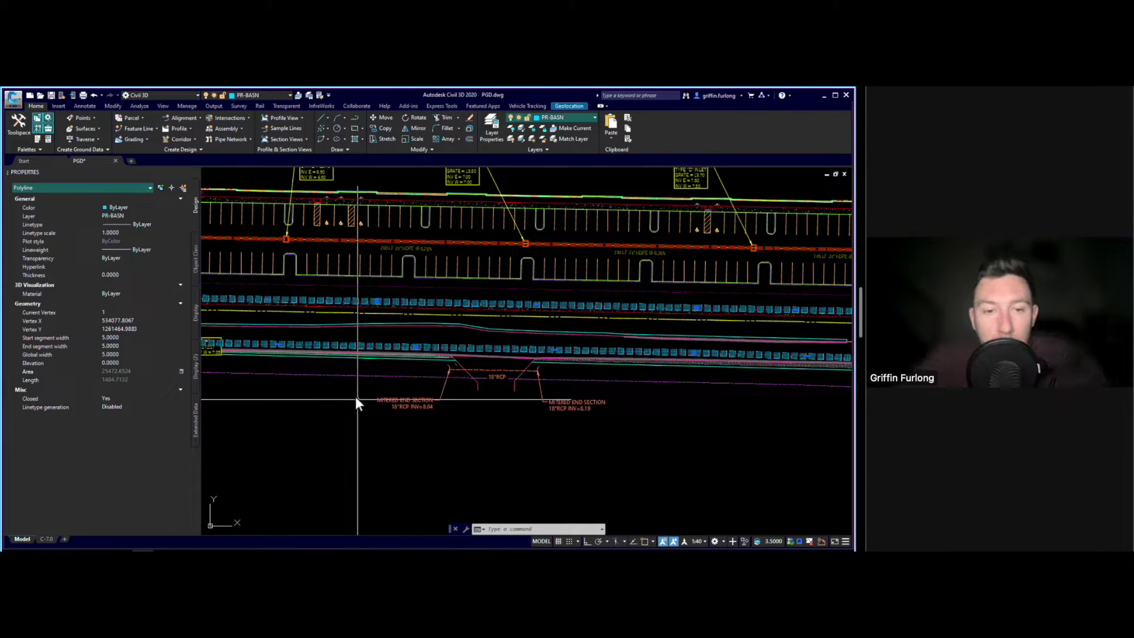
Step: Close the basin polyline's properties and examine the ground cover inside the basin around the mitered end section at its western end
left_click(185, 172)
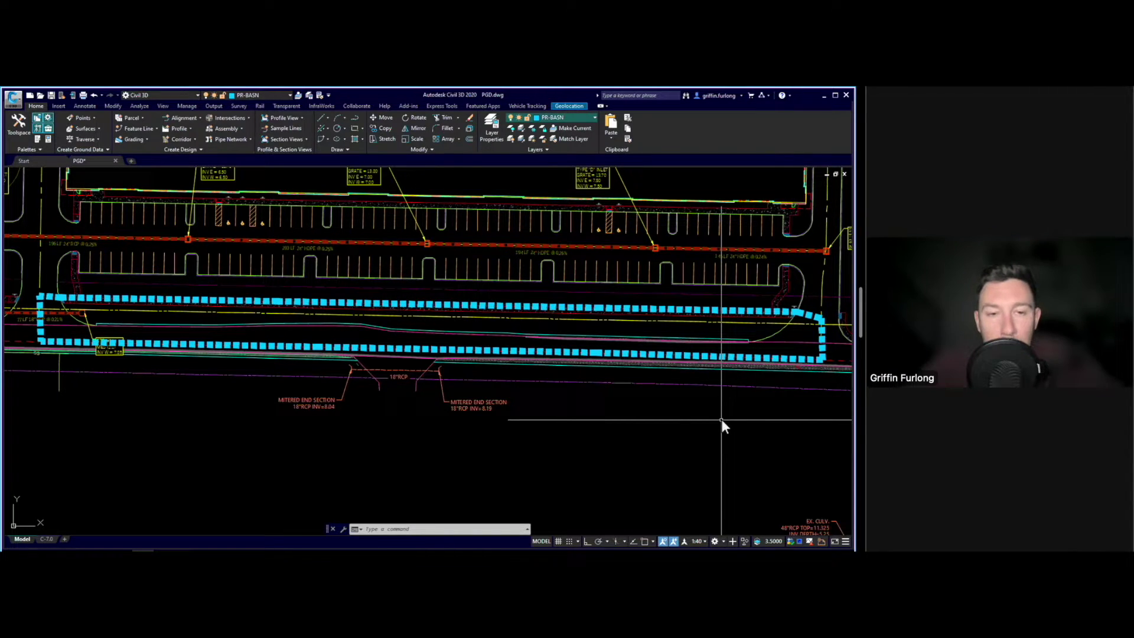
mouse_move(324, 317)
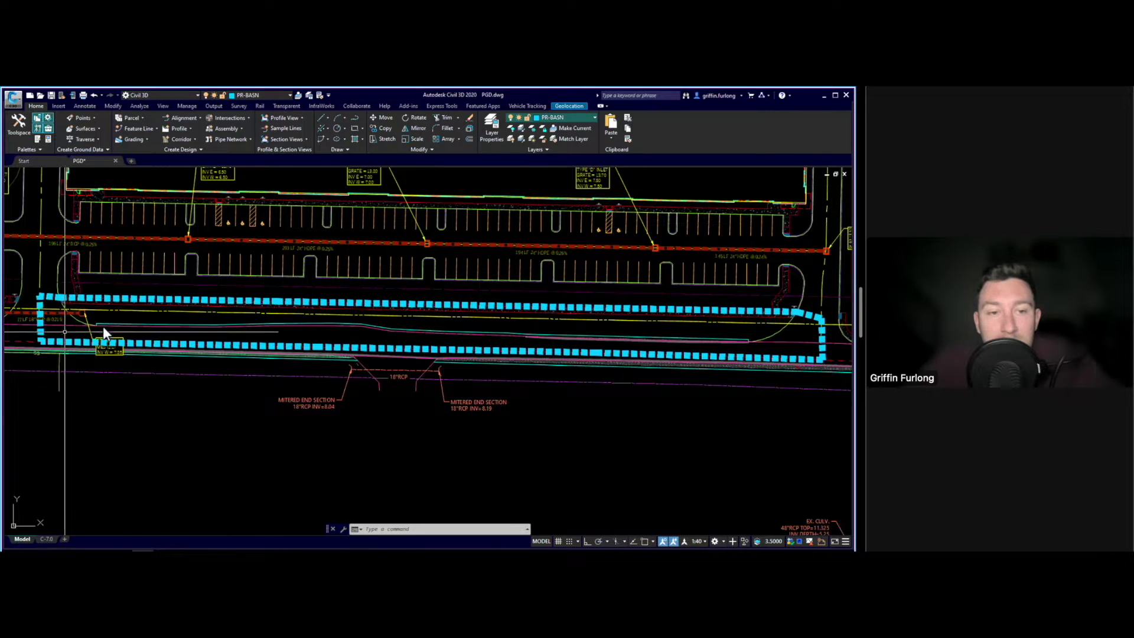
mouse_move(257, 339)
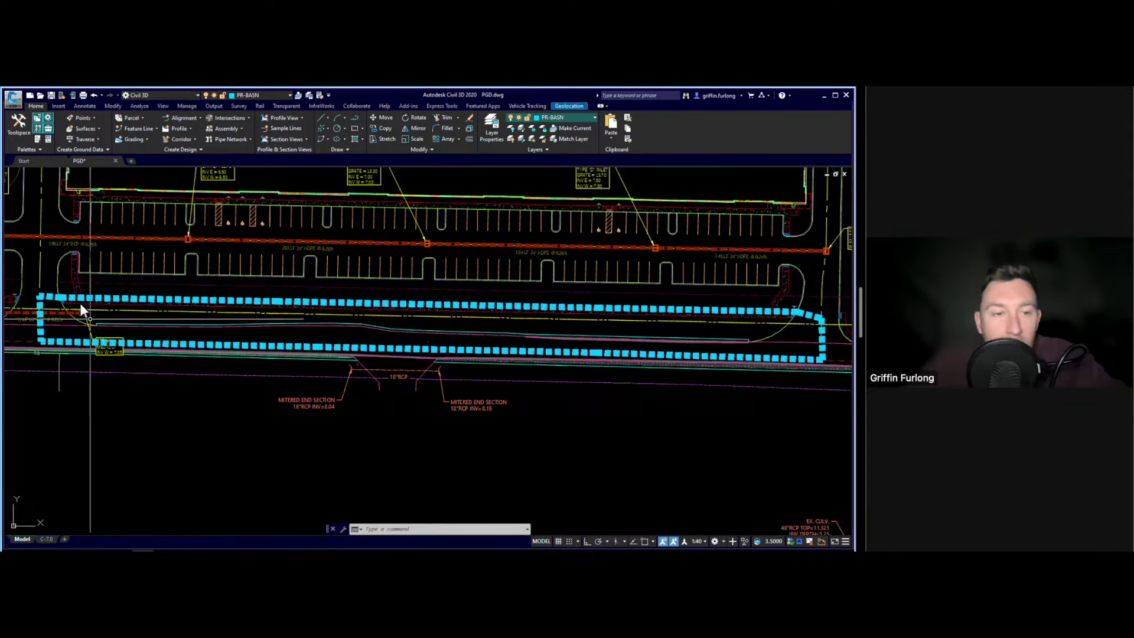
scroll(80, 303, "up", 4)
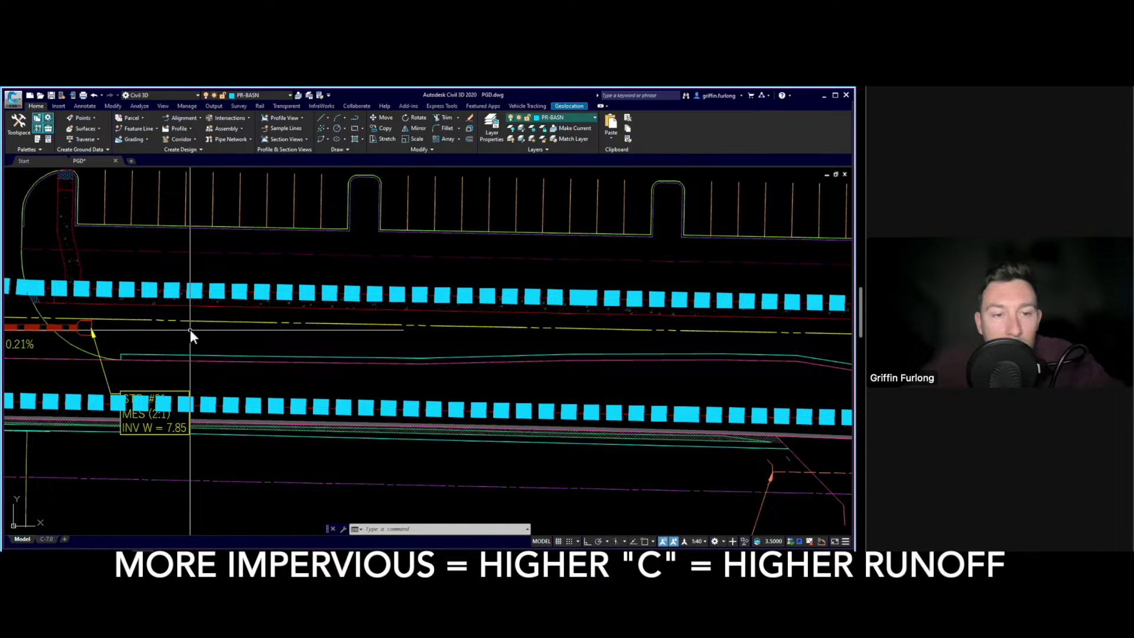
mouse_move(190, 332)
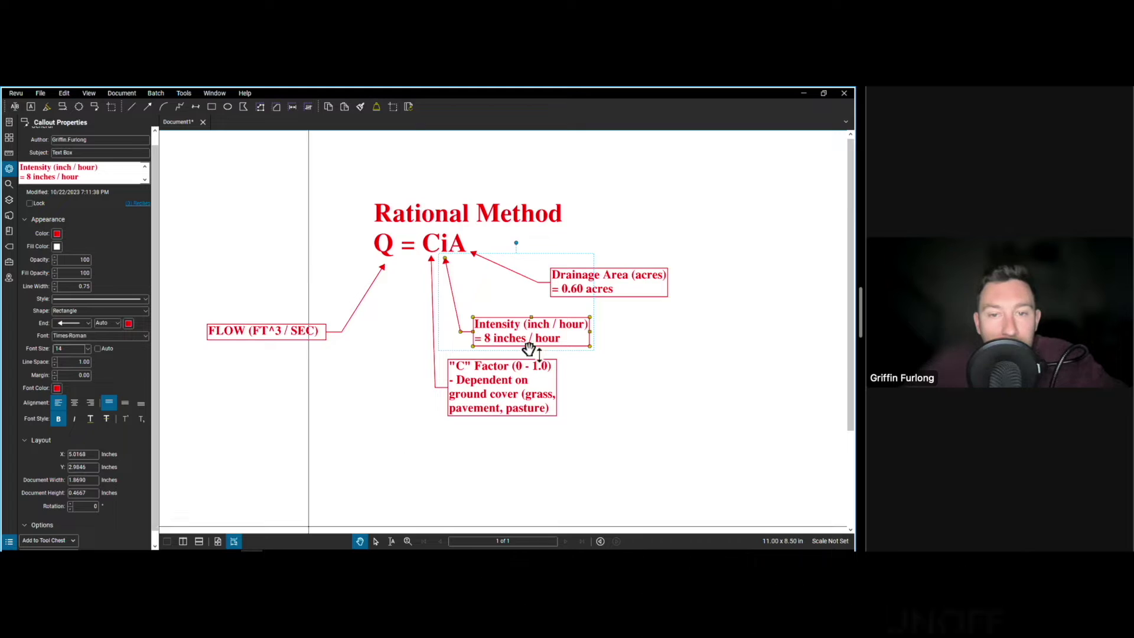
Step: In the Rational Method document in Revu, replace the ground cover note in the "C" Factor callout with "= 0.70"
double_click(528, 408)
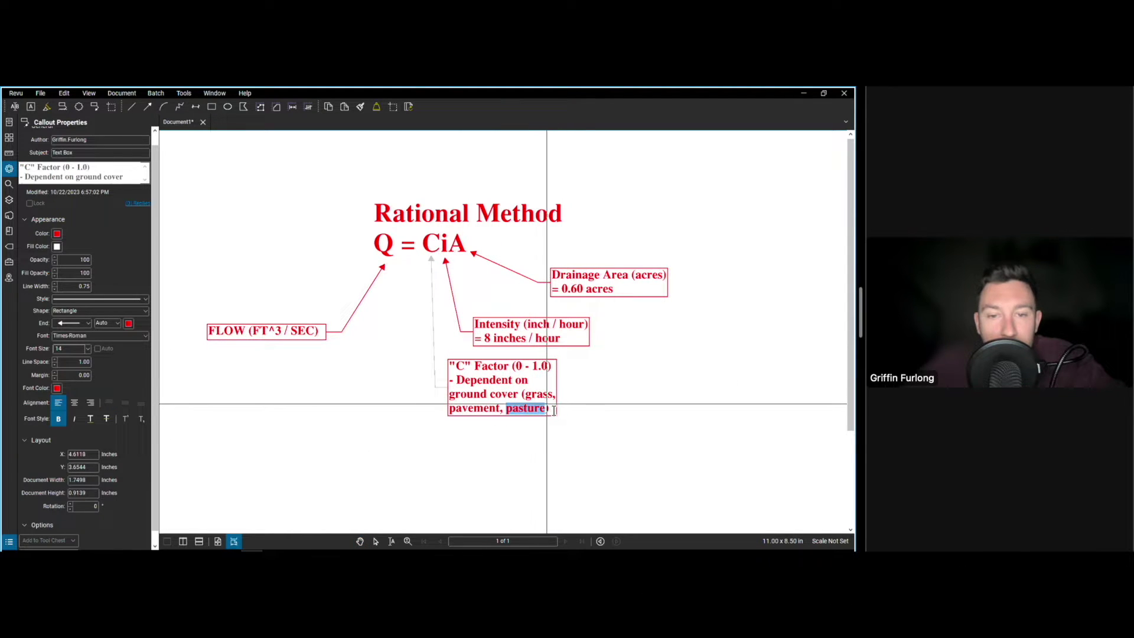
left_click_drag(556, 412, 450, 378)
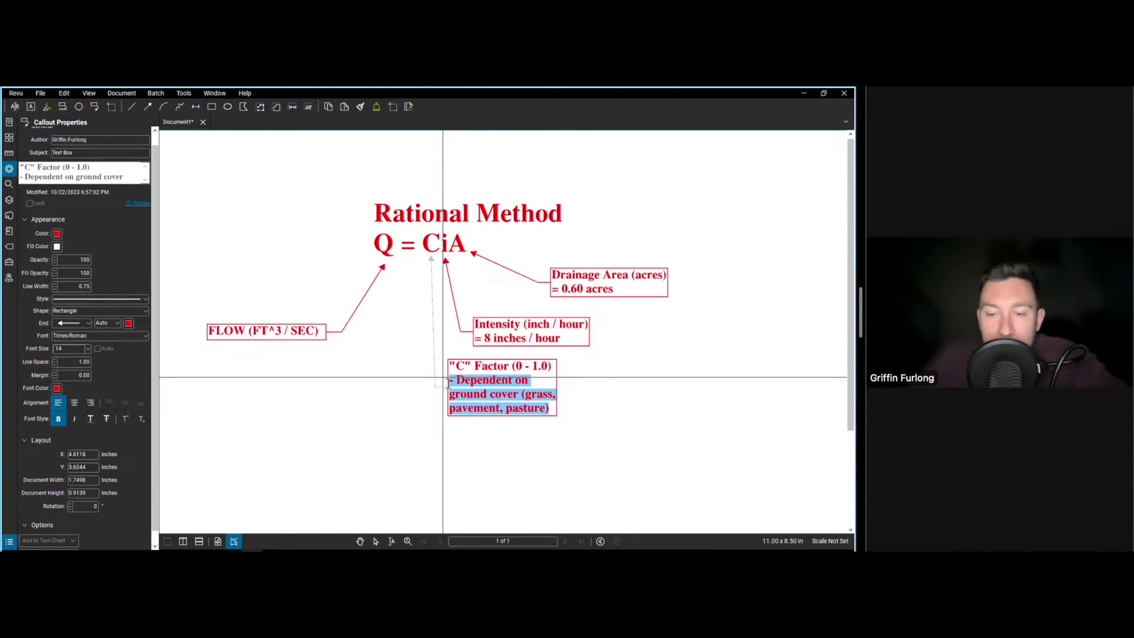
key("BackSpace")
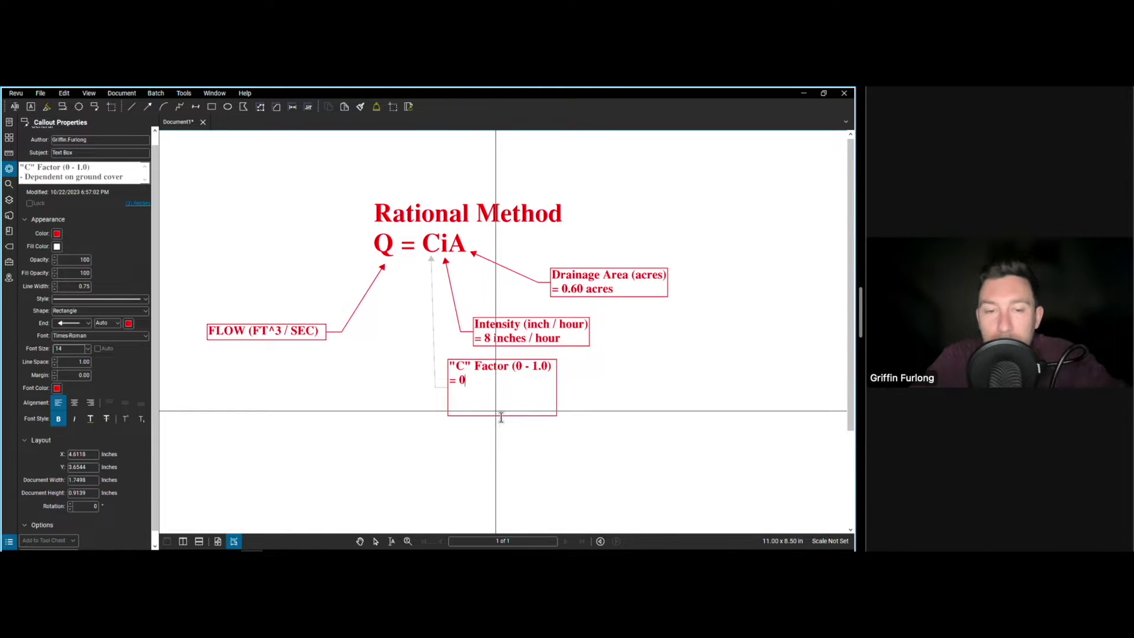
type("= 0.70")
key("Escape")
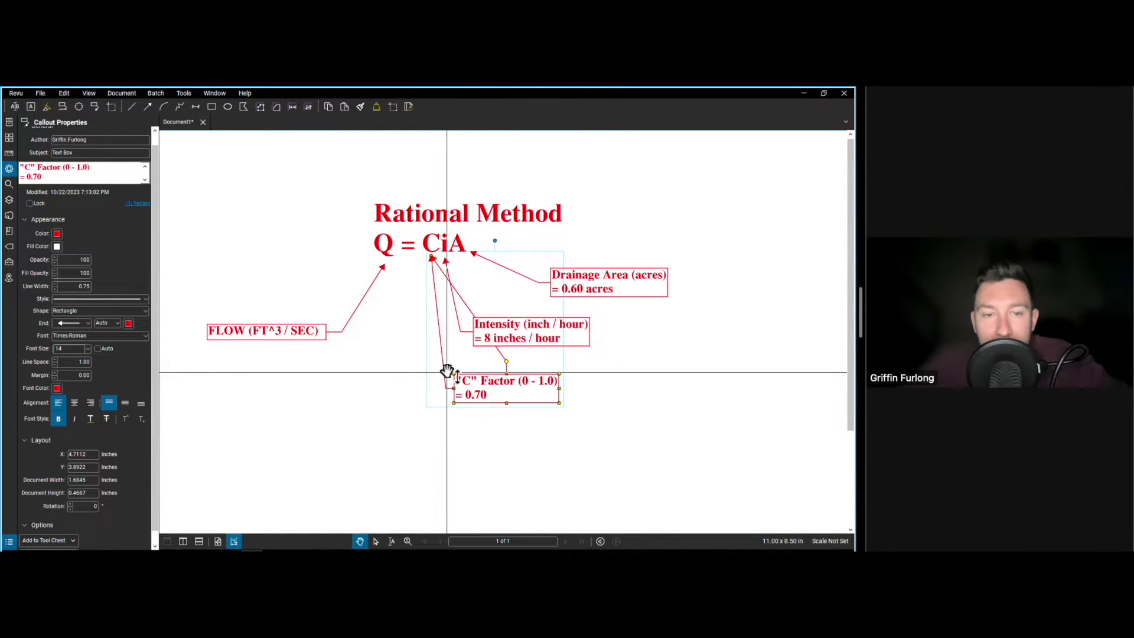
key("Escape")
Step: Add a text box reading "4.0 cfs" below the "C" Factor callout and shift it slightly to the right
key("w")
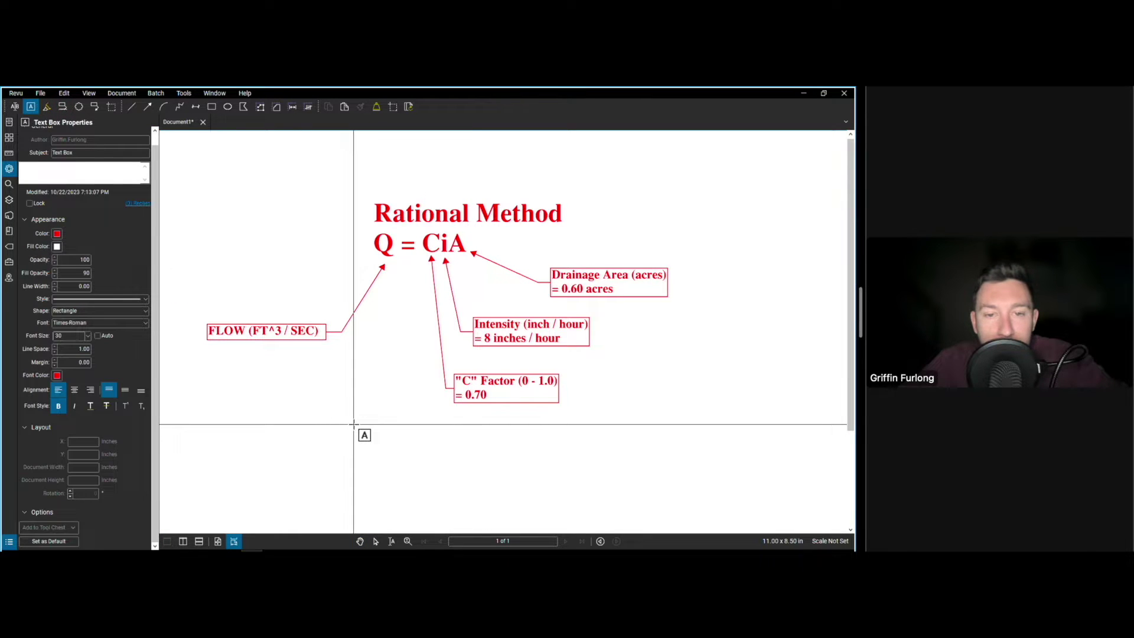
left_click_drag(353, 424, 650, 488)
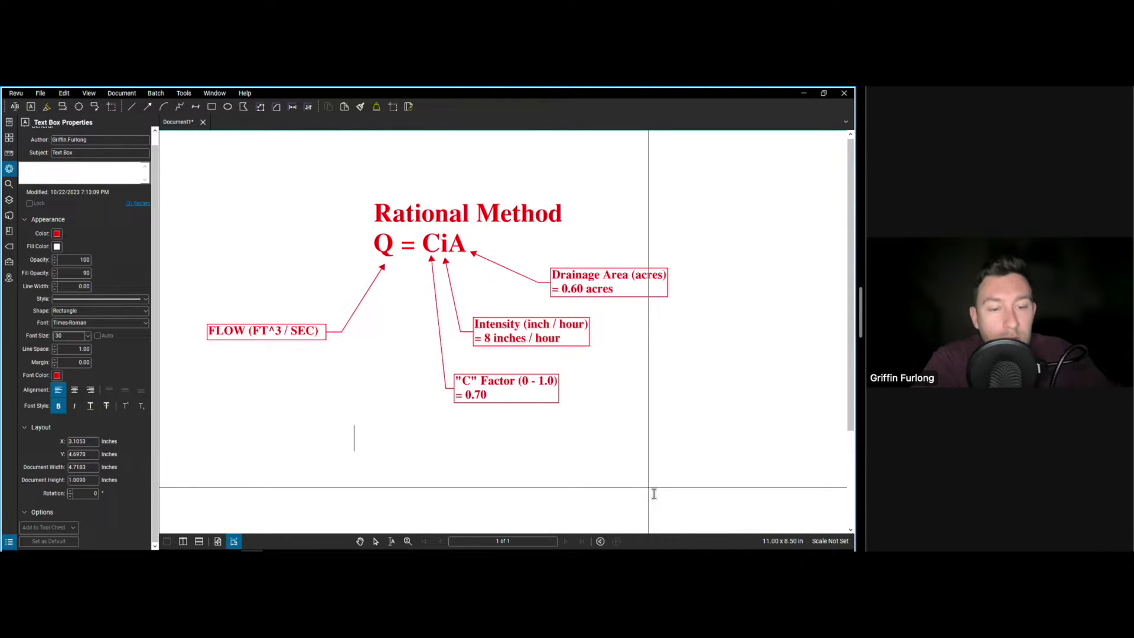
type("4")
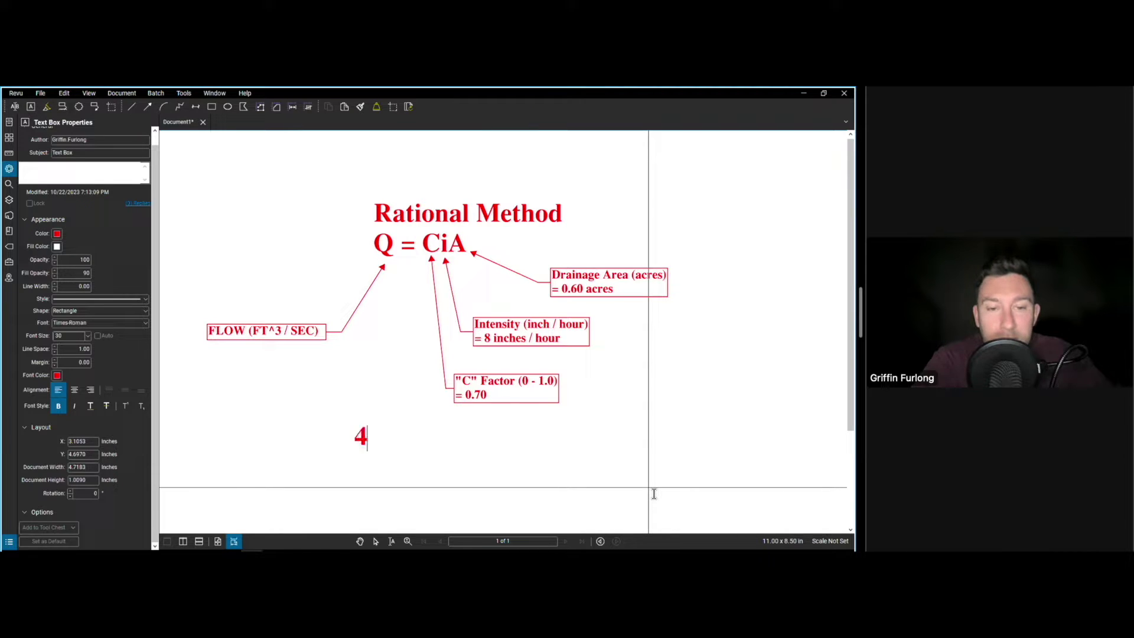
type(".0")
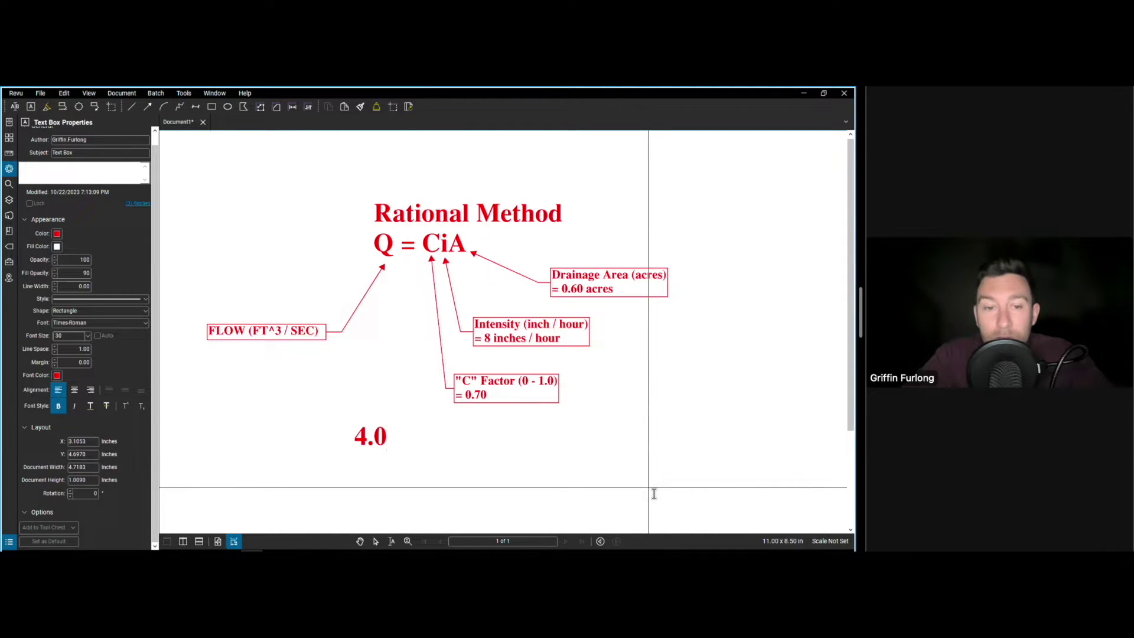
type(" cfs")
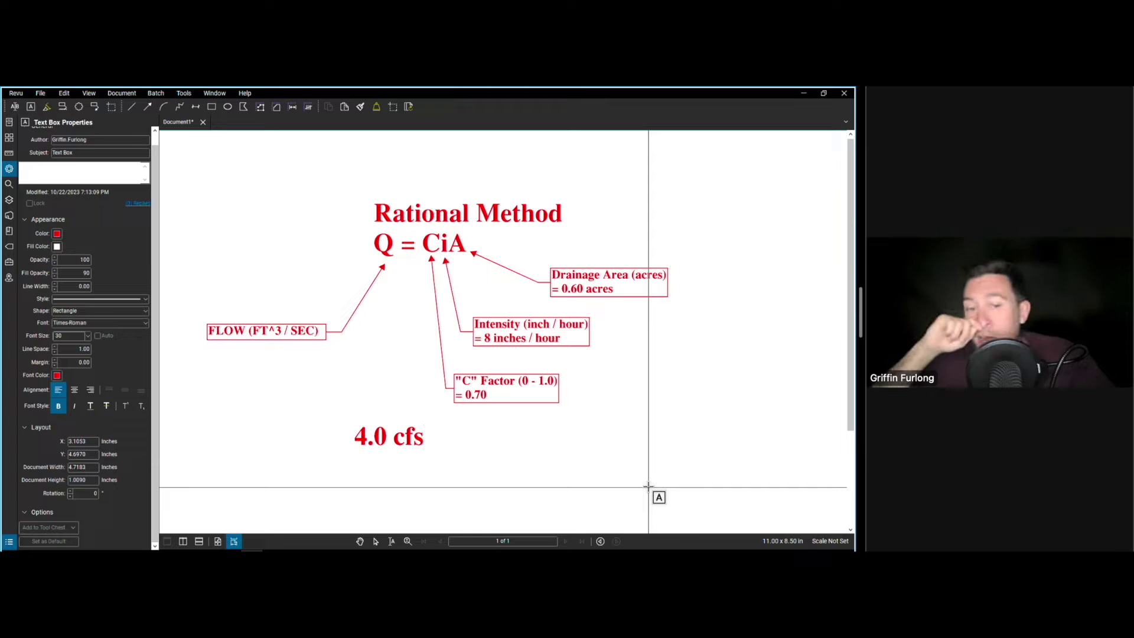
left_click(647, 486)
left_click_drag(408, 441, 429, 444)
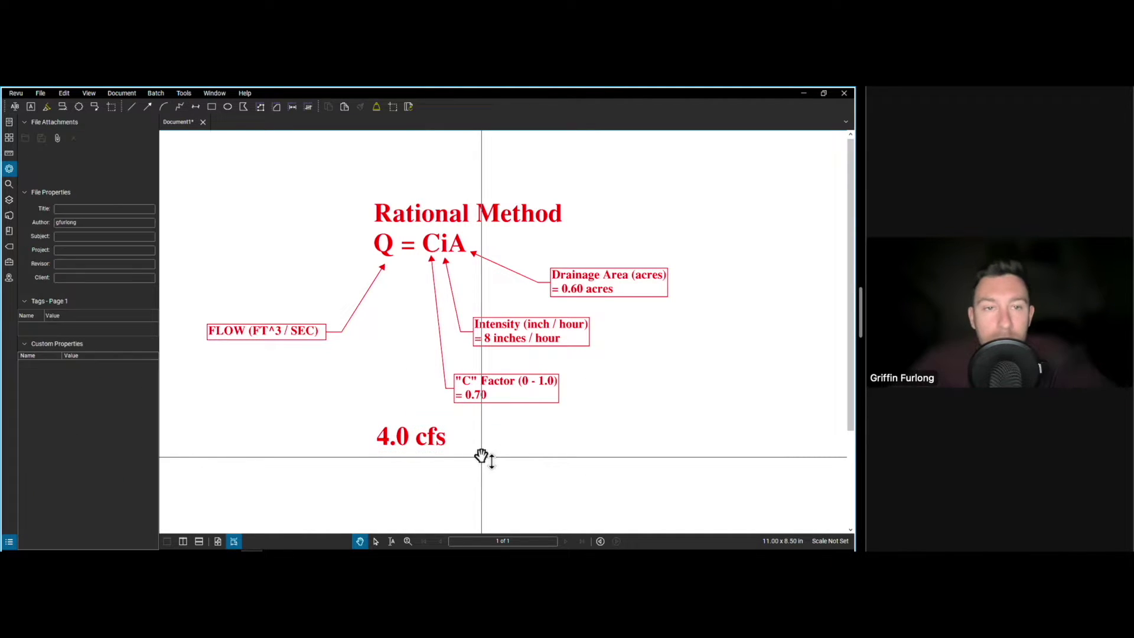
key("Escape")
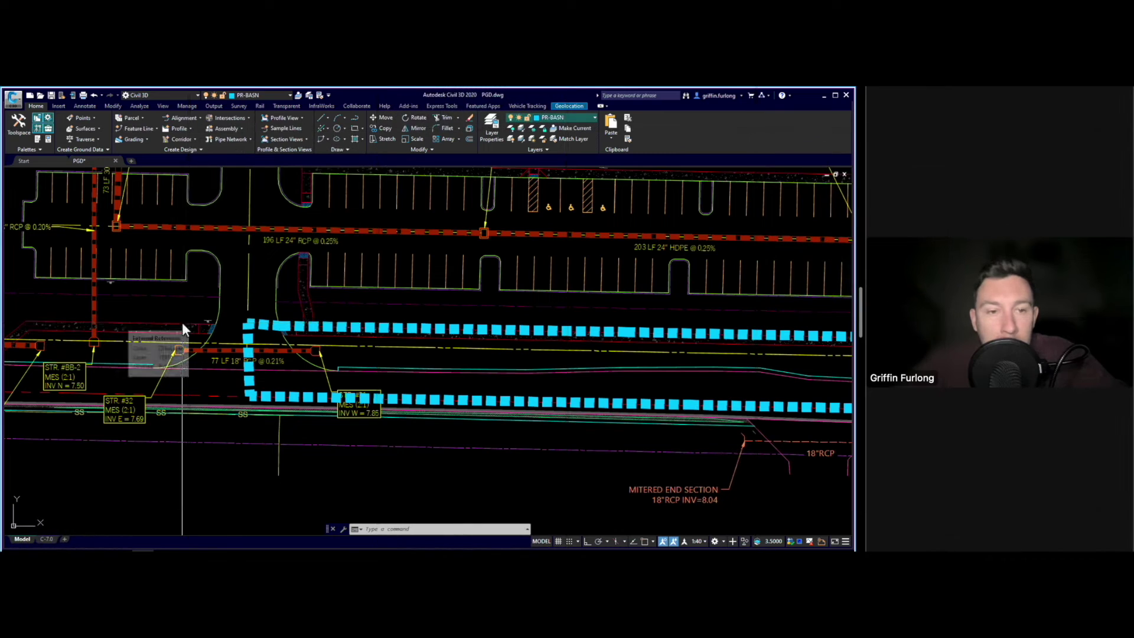
Step: Switch to the Civil 3D drawing, check the 18" RCP culvert crossing the basin's west end, and launch Hydraflow Express
key("Escape")
key("Escape")
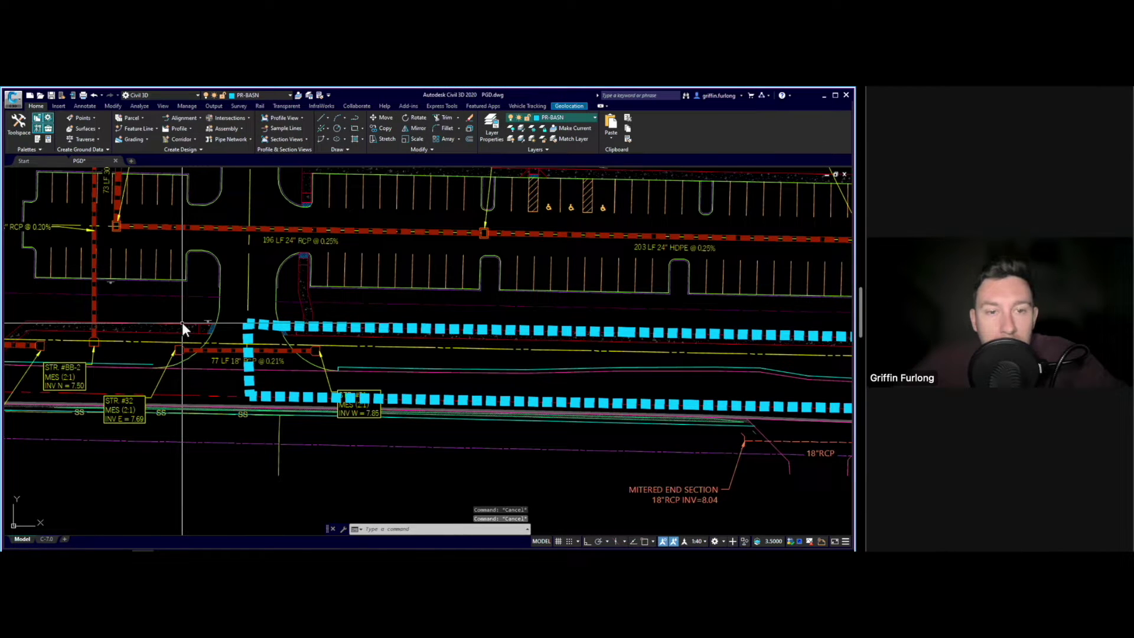
scroll(182, 323, "up", 2)
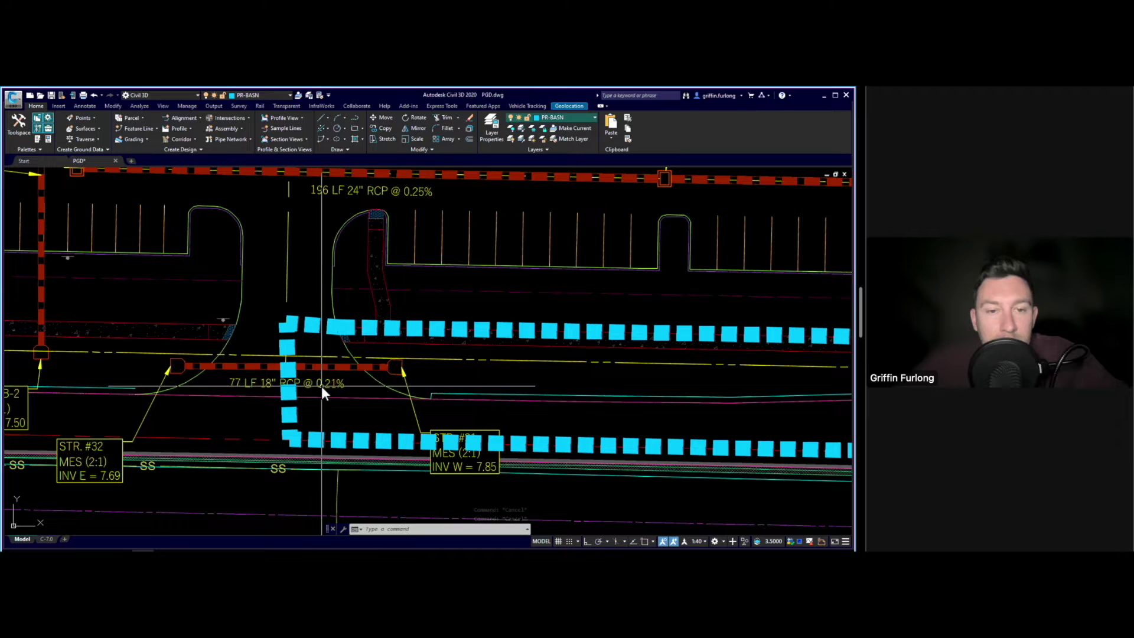
mouse_move(322, 388)
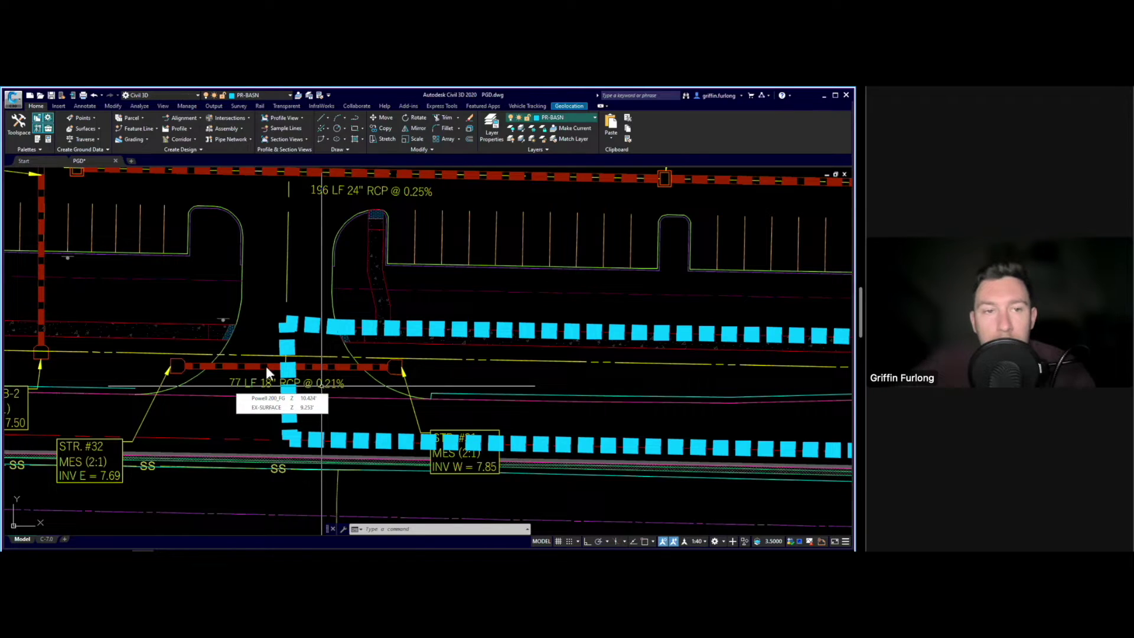
left_click(138, 107)
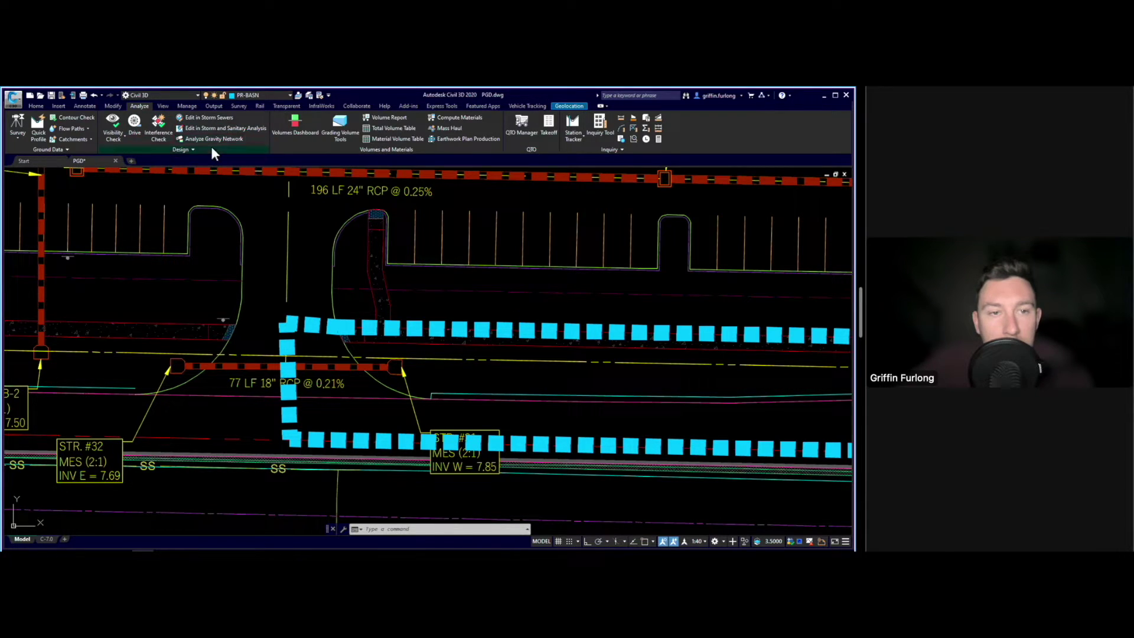
left_click(183, 149)
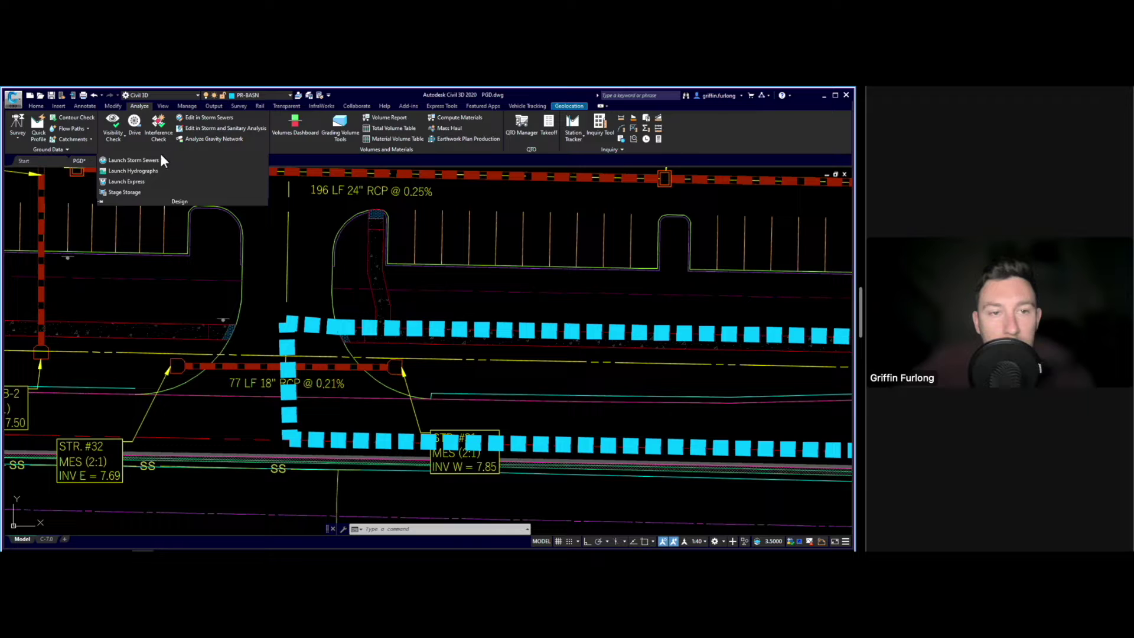
left_click(126, 181)
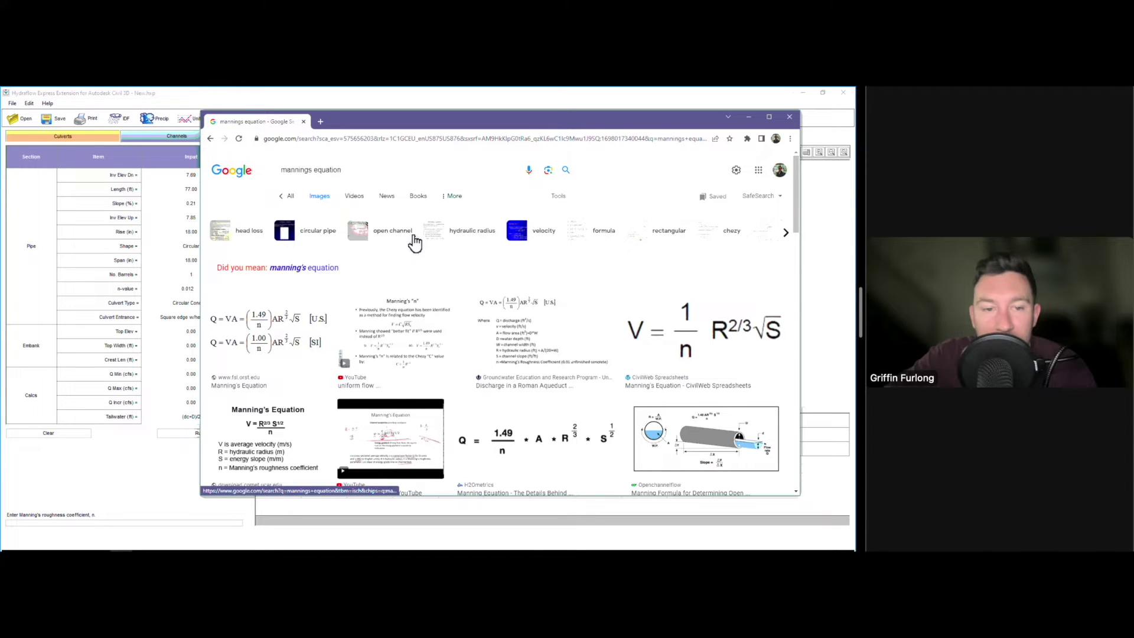
Step: Look over and close the Manning's equation image results, and set the culvert's tailwater to 0.00 in Hydraflow Express
scroll(389, 311, "down", 2)
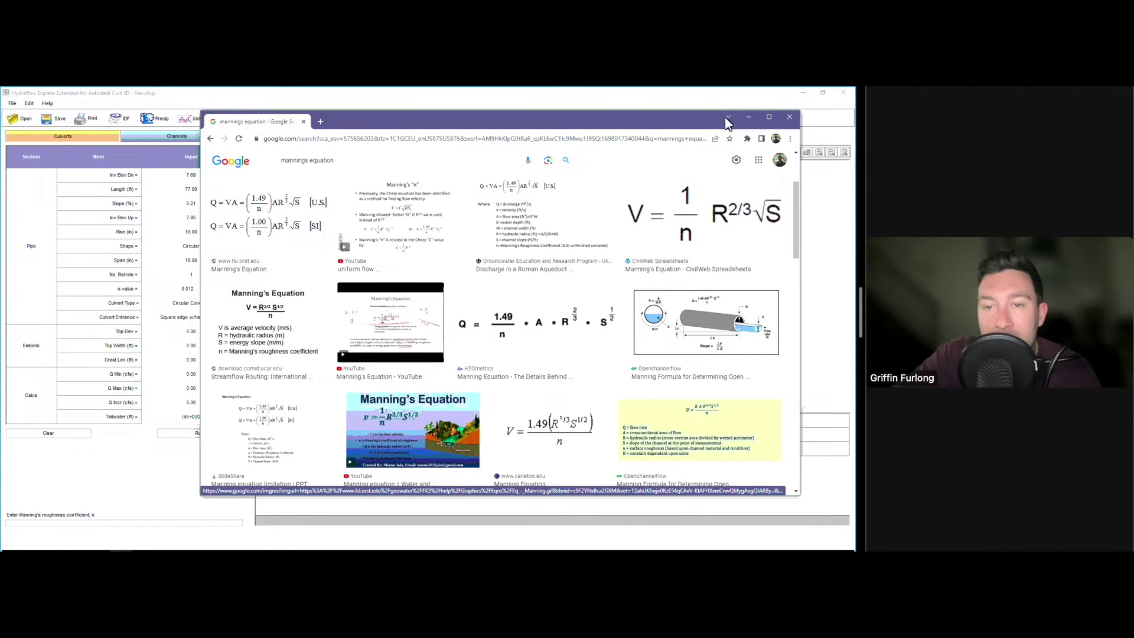
left_click(789, 118)
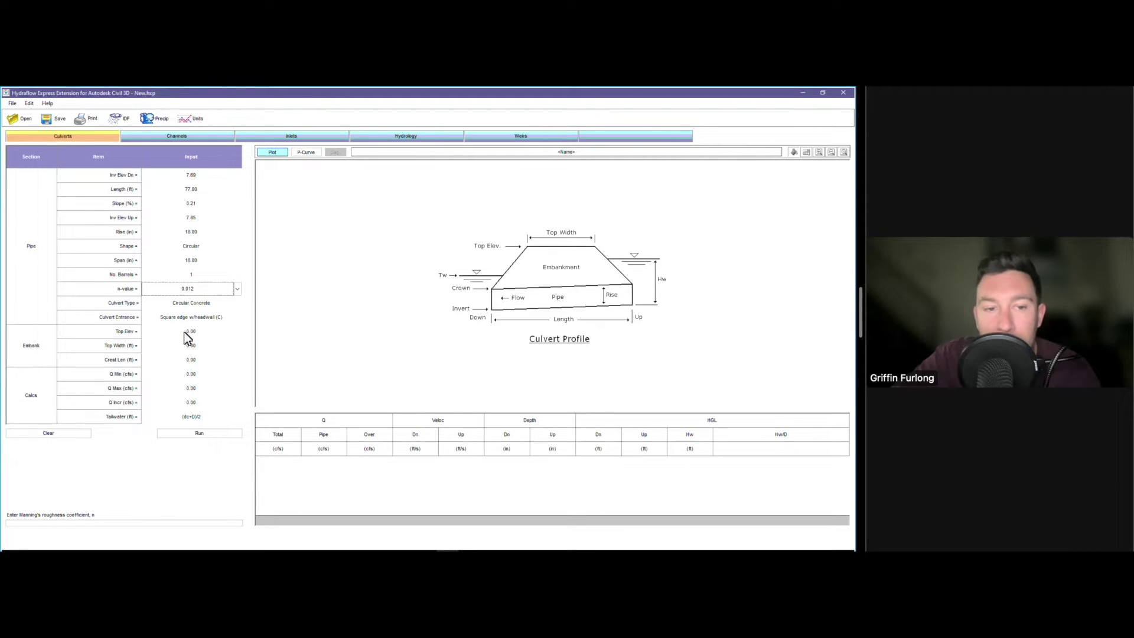
left_click(212, 418)
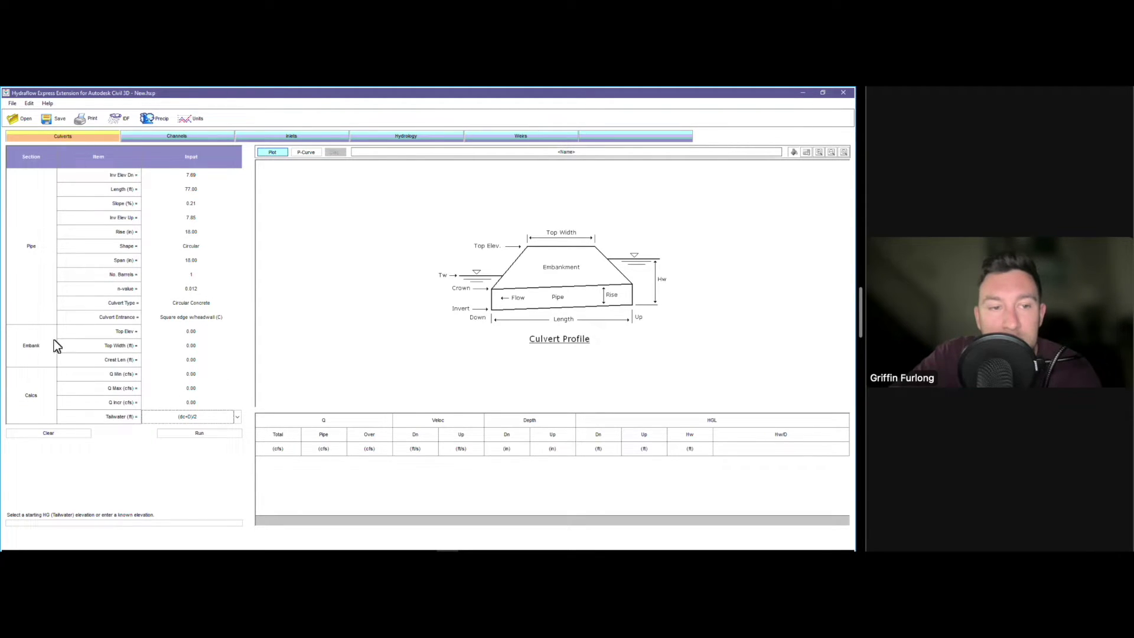
left_click(236, 416)
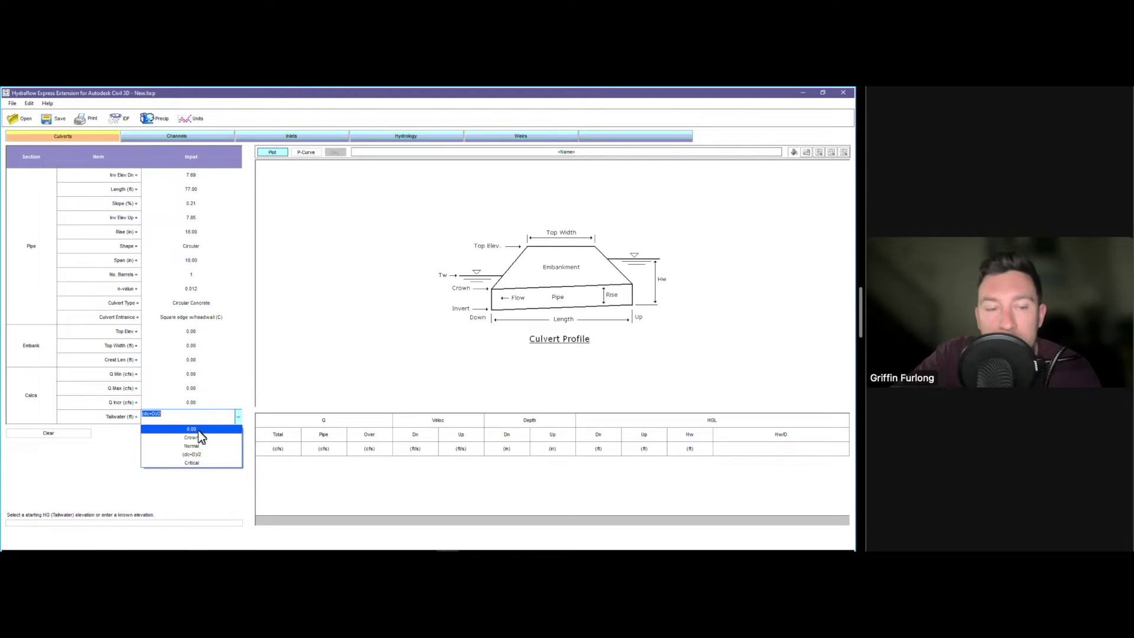
left_click(199, 431)
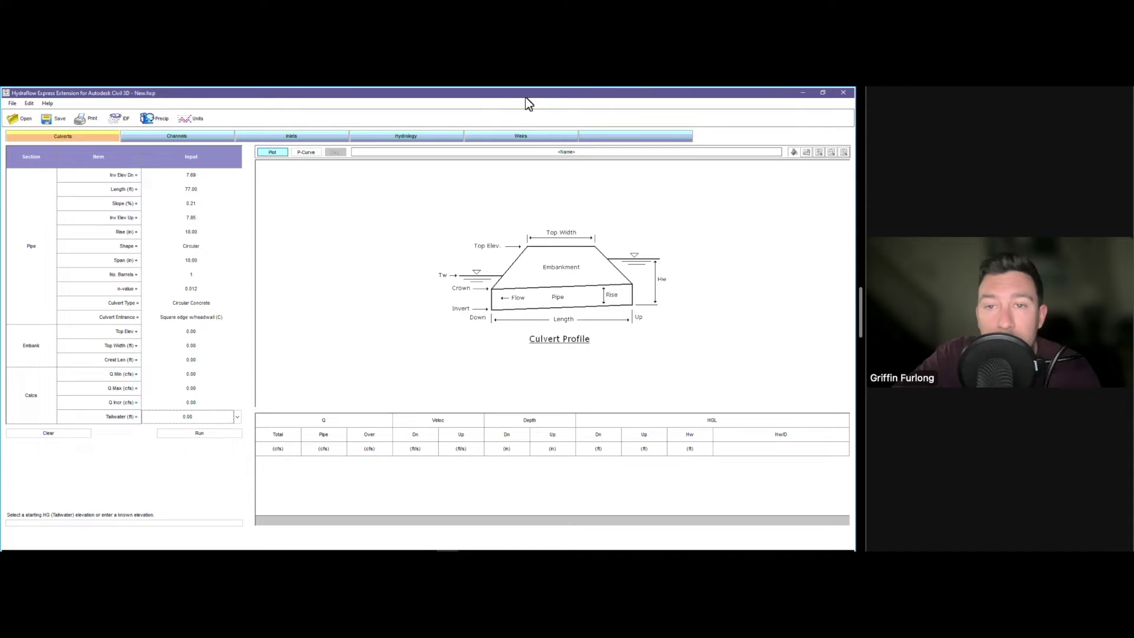
Step: Check the culvert's downstream end in the Civil 3D drawing and set the tailwater to 8 ft in Hydraflow Express
left_click(802, 92)
scroll(176, 359, "down", 1)
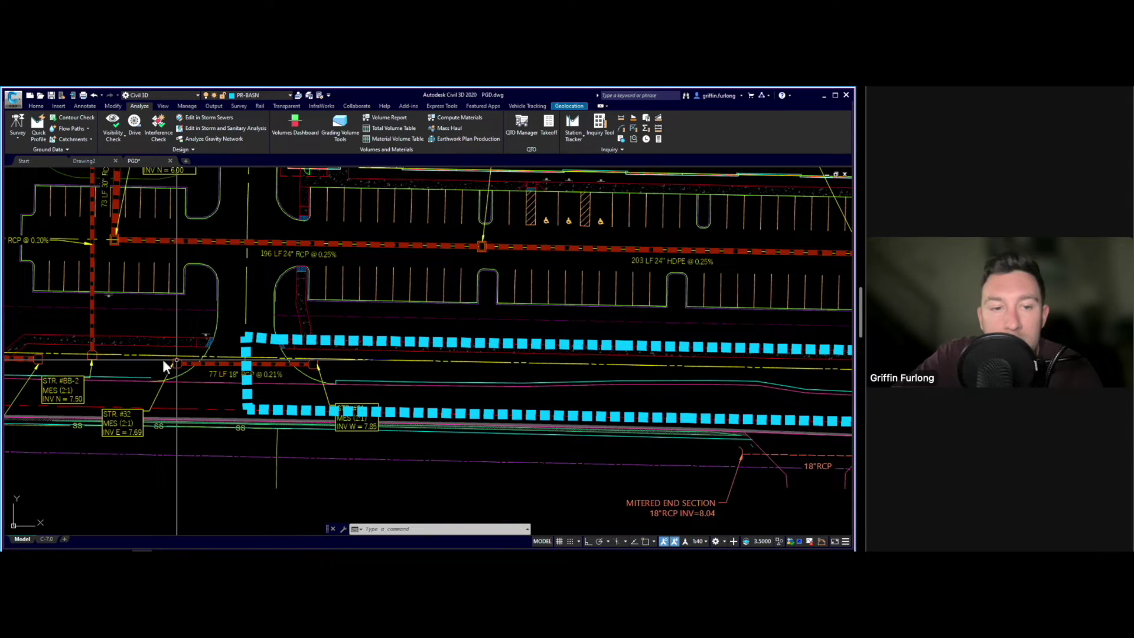
scroll(75, 359, "up", 2)
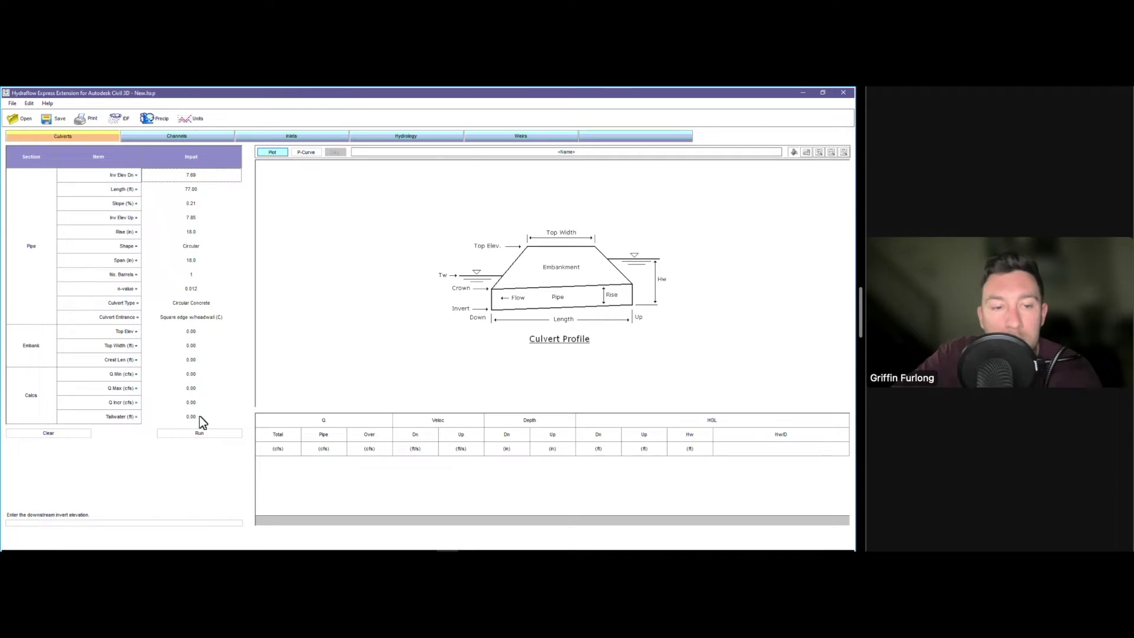
left_click(197, 421)
type("8")
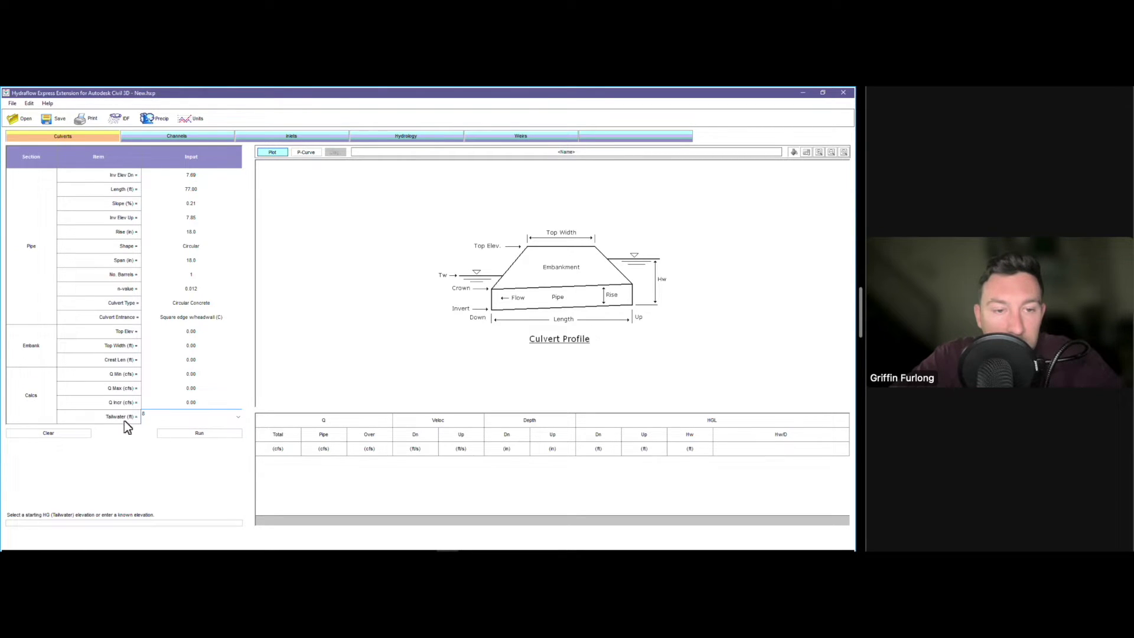
Step: Set the culvert's Q Max to 4 cfs and Q Incr to 1.0 cfs, and return to the Civil 3D drawing
left_click(200, 389)
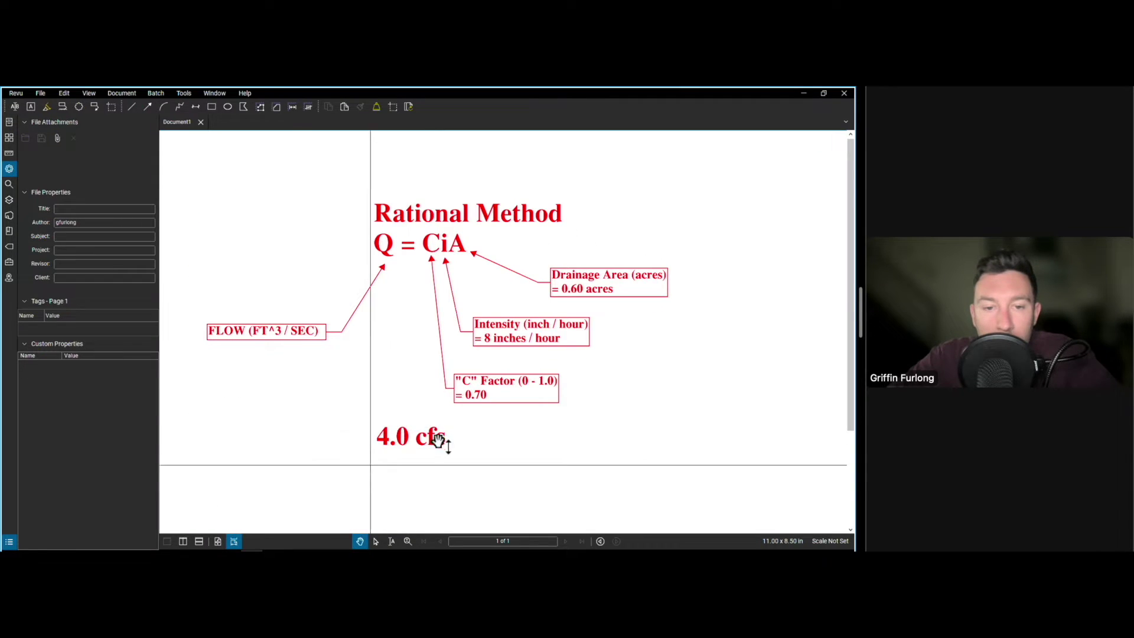
left_click(803, 93)
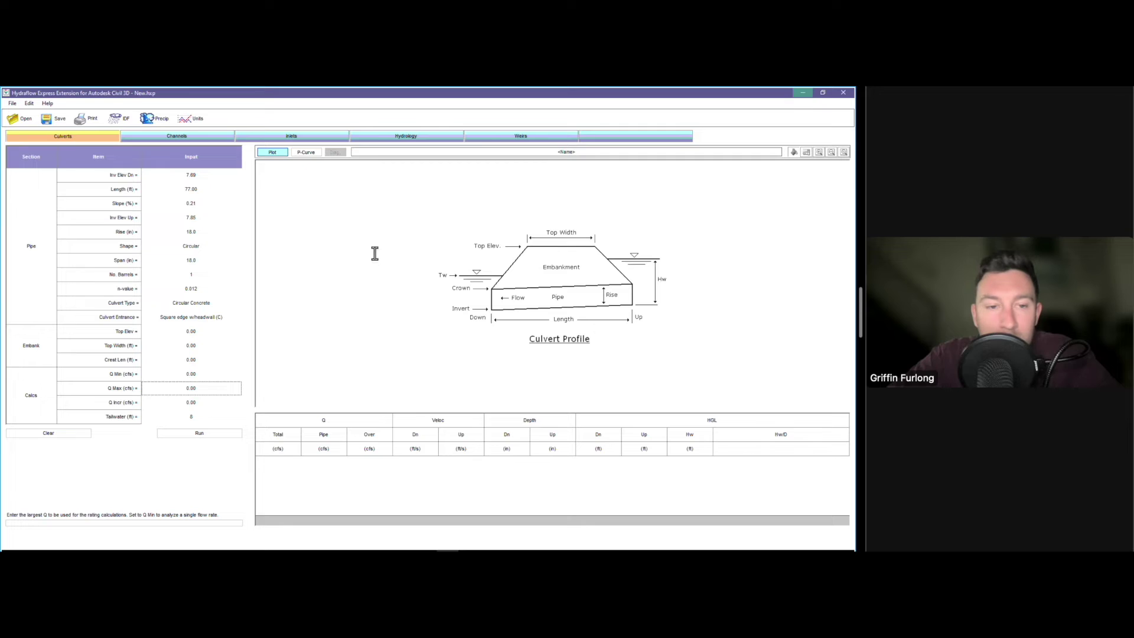
type("4")
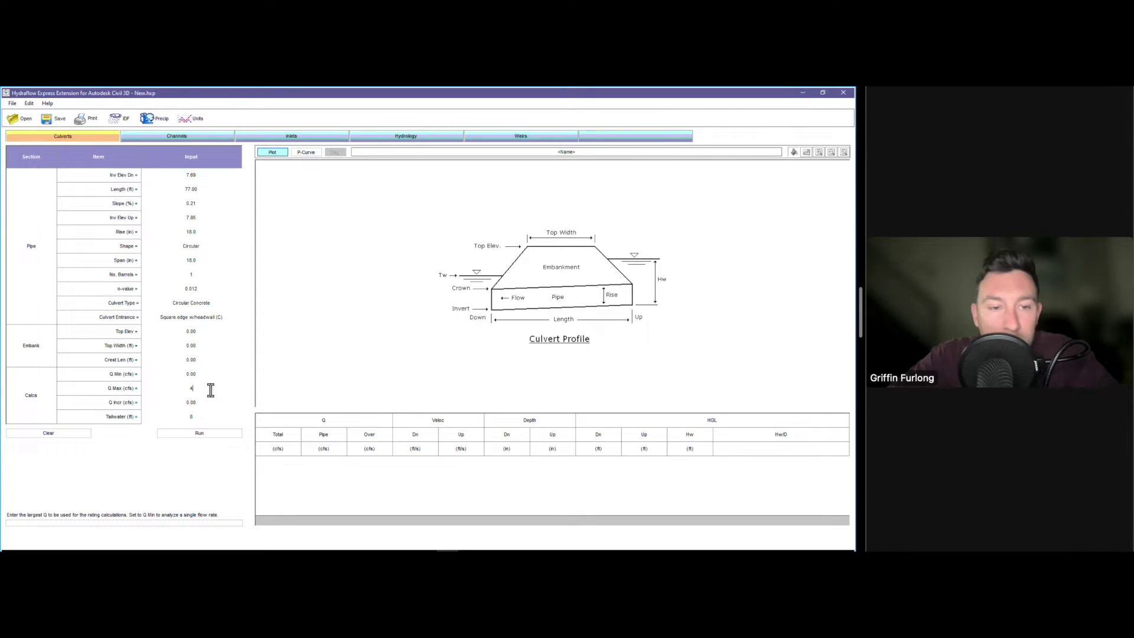
left_click(205, 404)
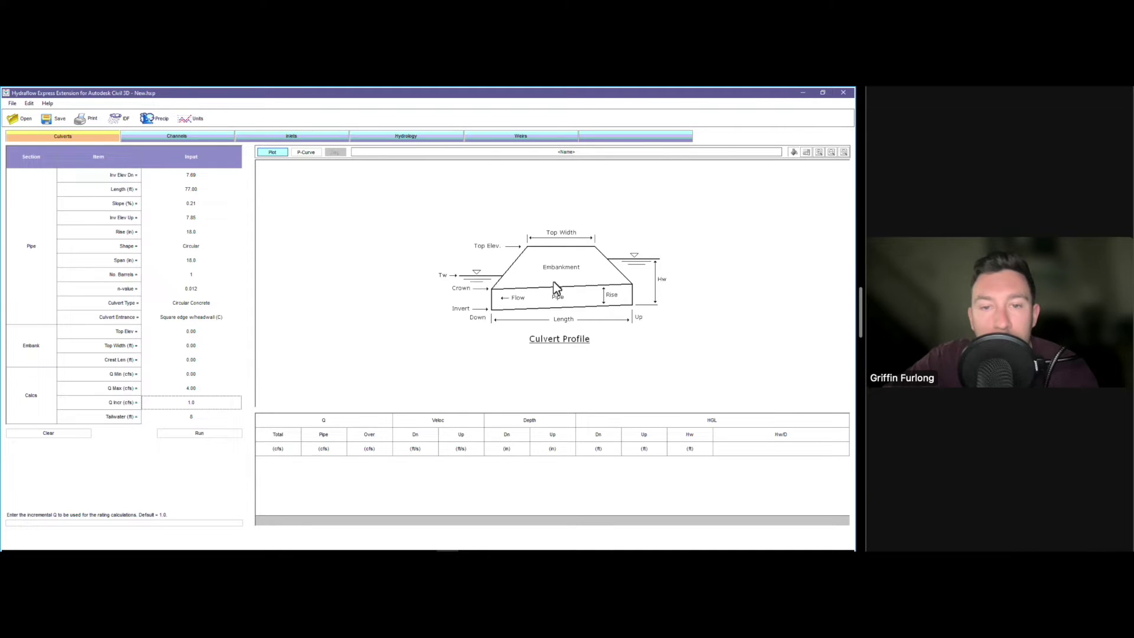
left_click(801, 93)
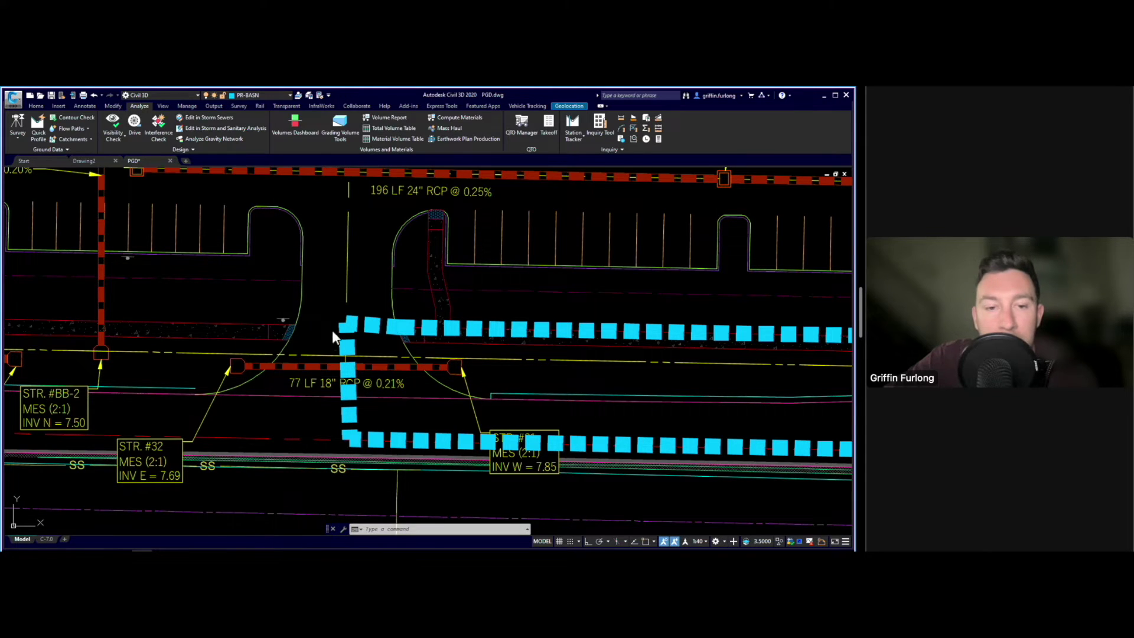
Step: Dimension the driveway's width across the culvert in Civil 3D, and set the embankment's top width to 50 ft in Hydraflow Express
mouse_move(290, 359)
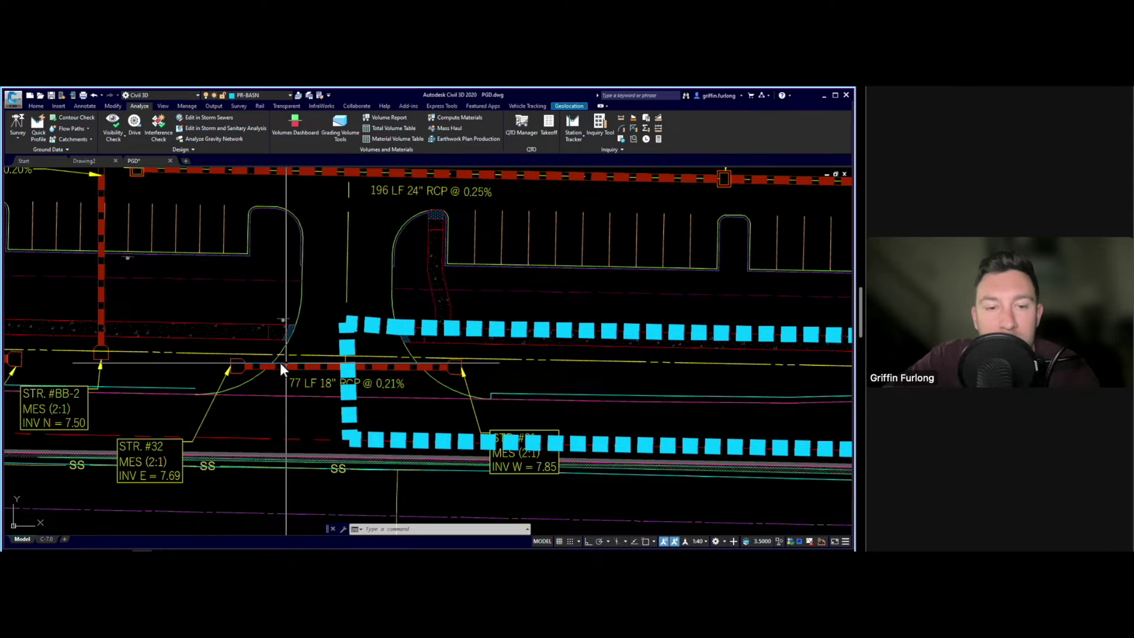
left_click(280, 362)
left_click(417, 343)
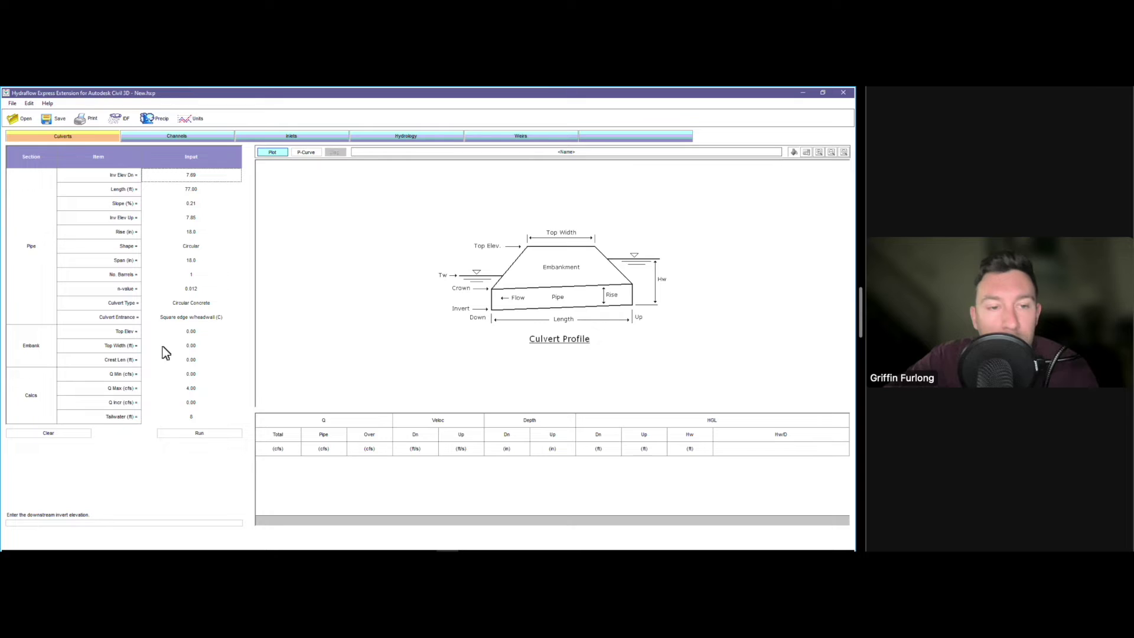
left_click(202, 347)
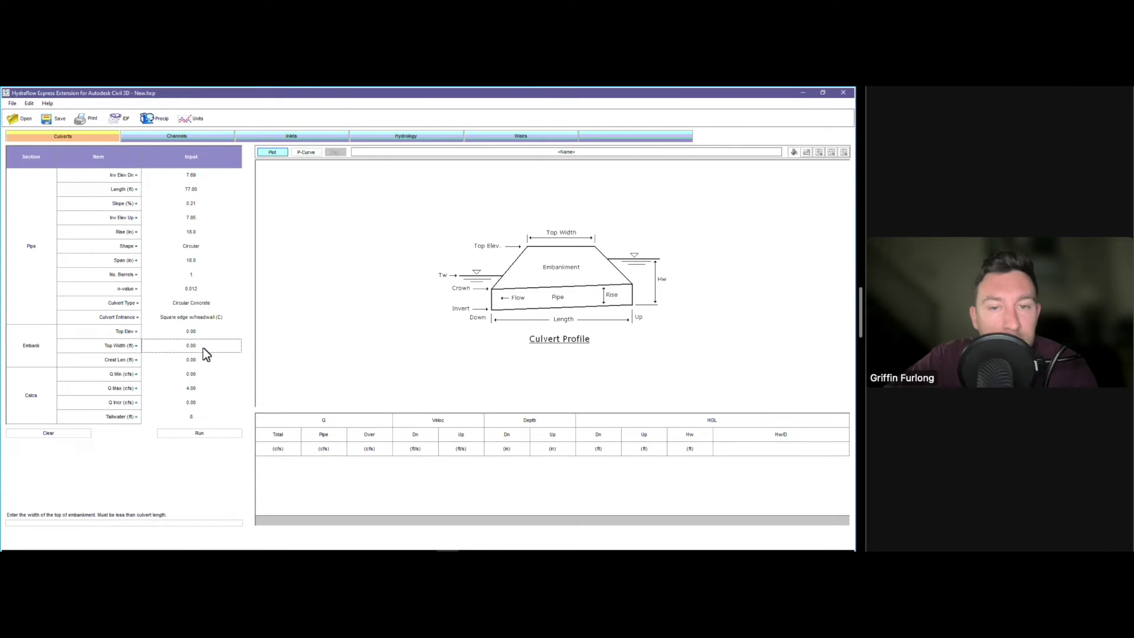
type("50")
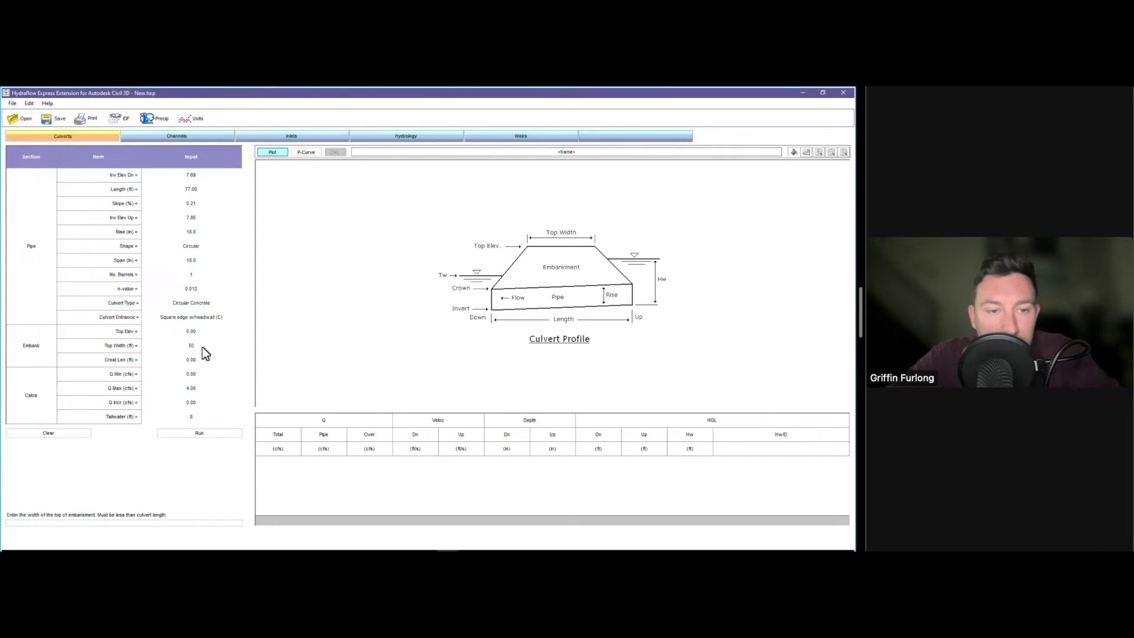
Step: Set the embankment's top elevation to 10.8 and, after checking the Civil 3D drawing, its crest length to 70 ft in Hydraflow Express
left_click(202, 338)
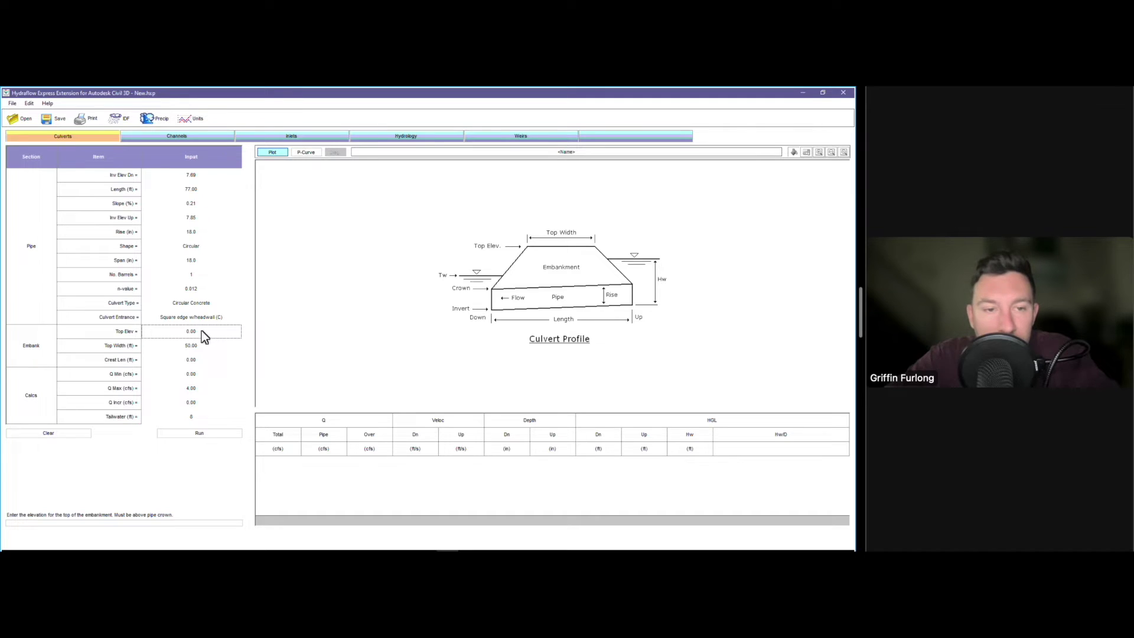
type("10.8")
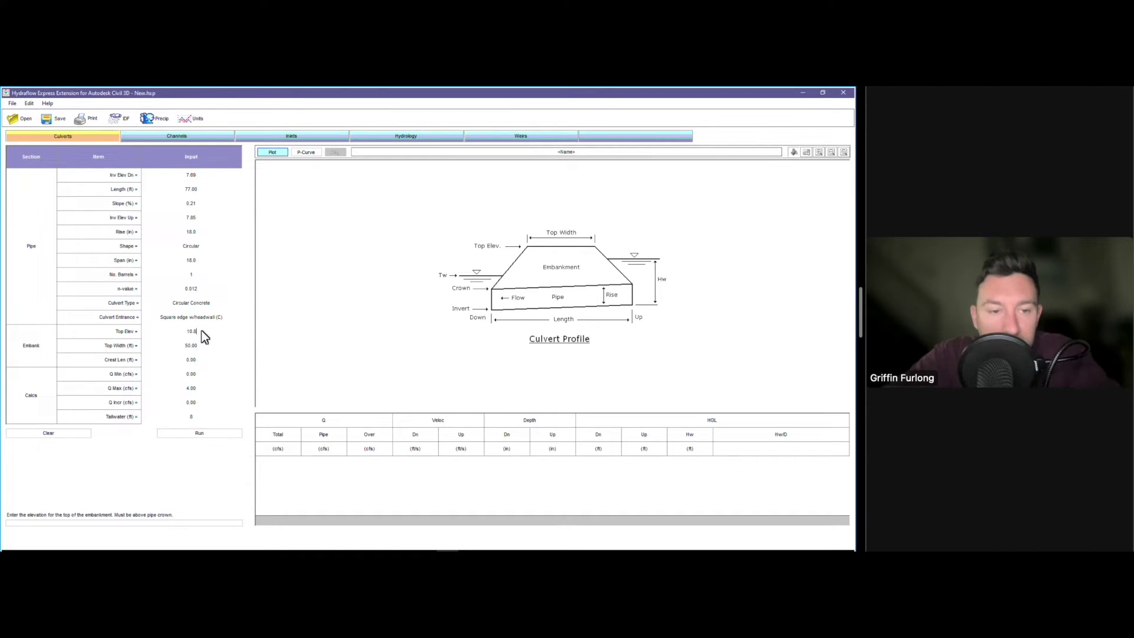
left_click(204, 361)
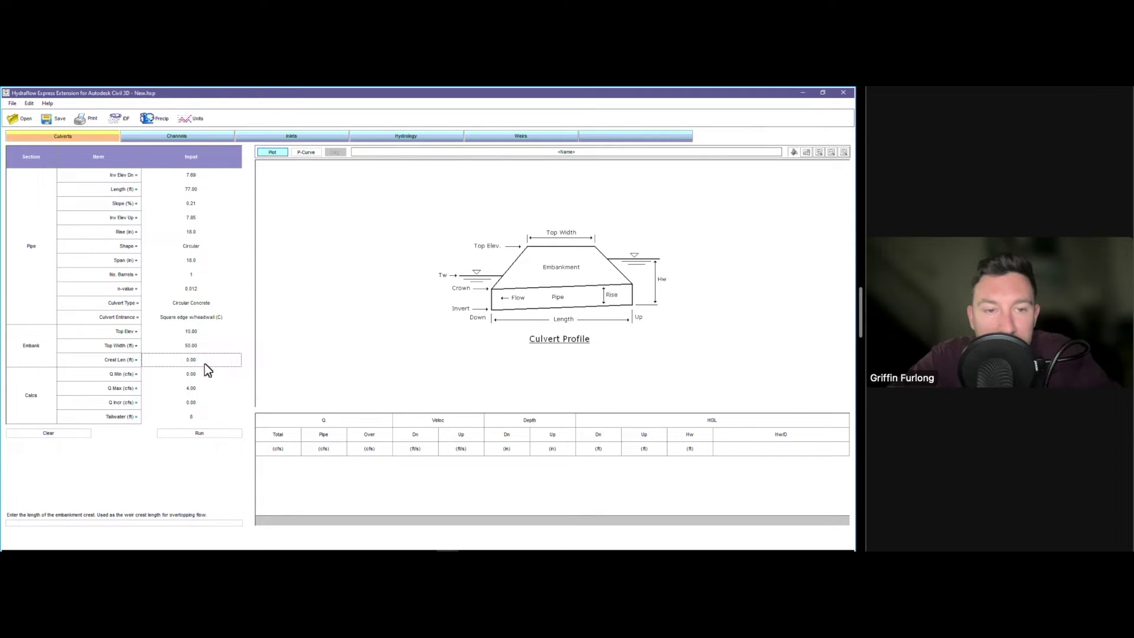
left_click(803, 93)
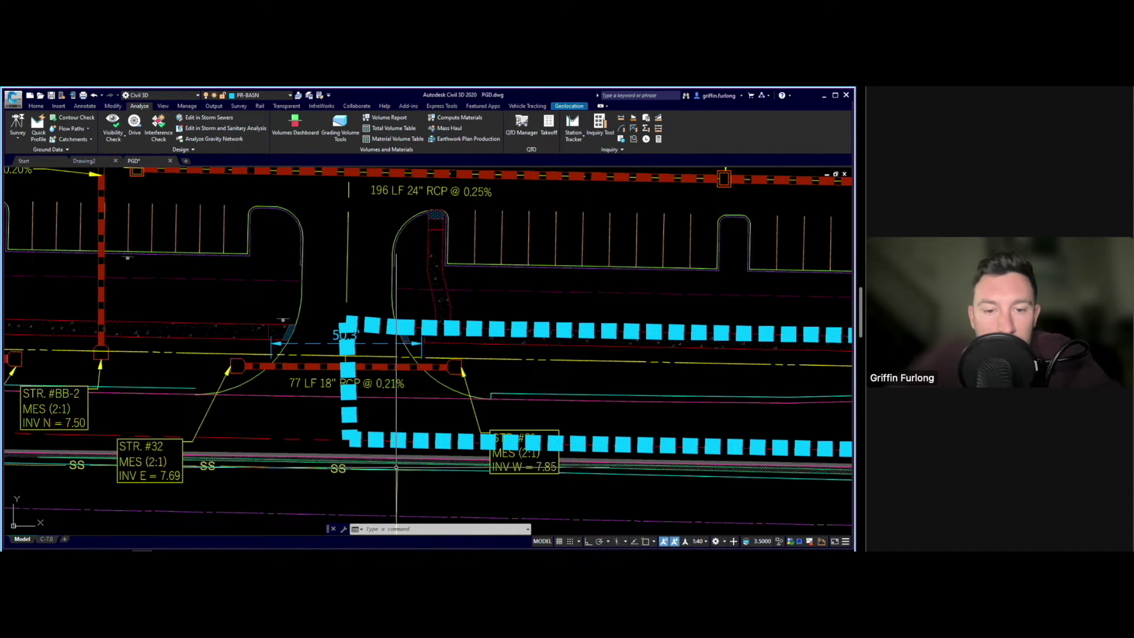
key("alt+Tab")
left_click(208, 358)
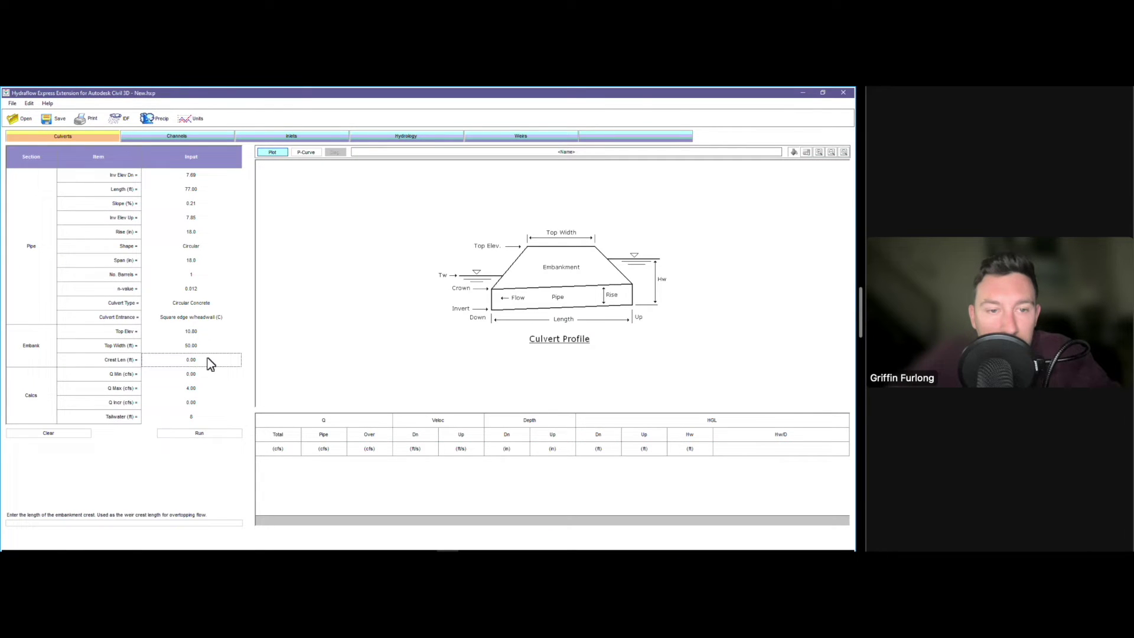
type("70")
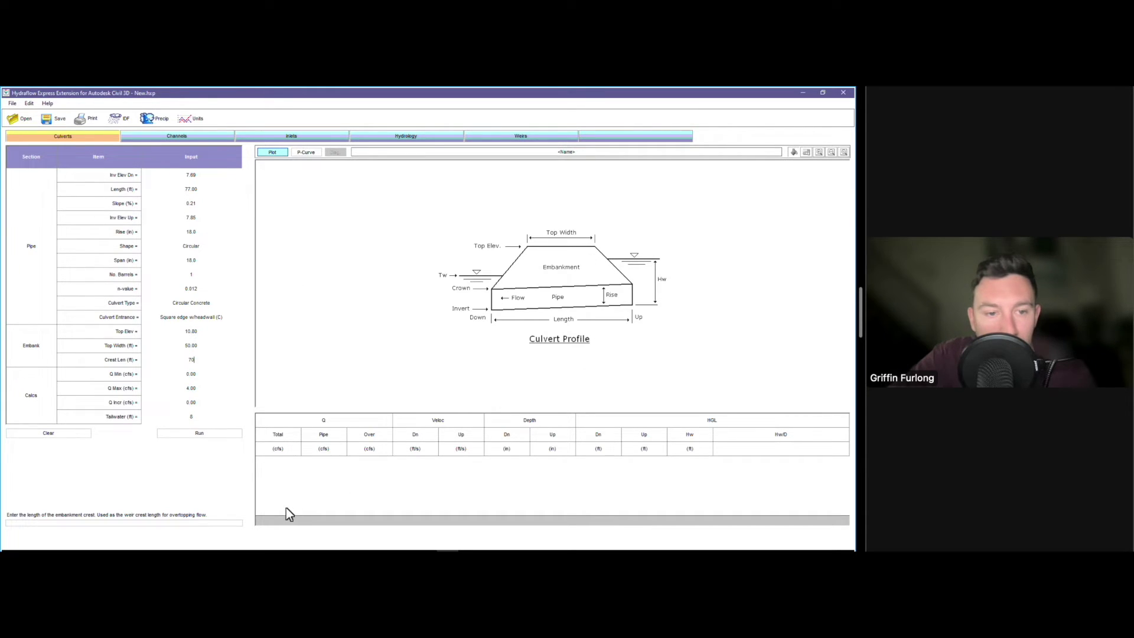
Step: Run the culvert calculation and review the flow, velocity, depth and HGL results over the whole flow range
left_click(199, 434)
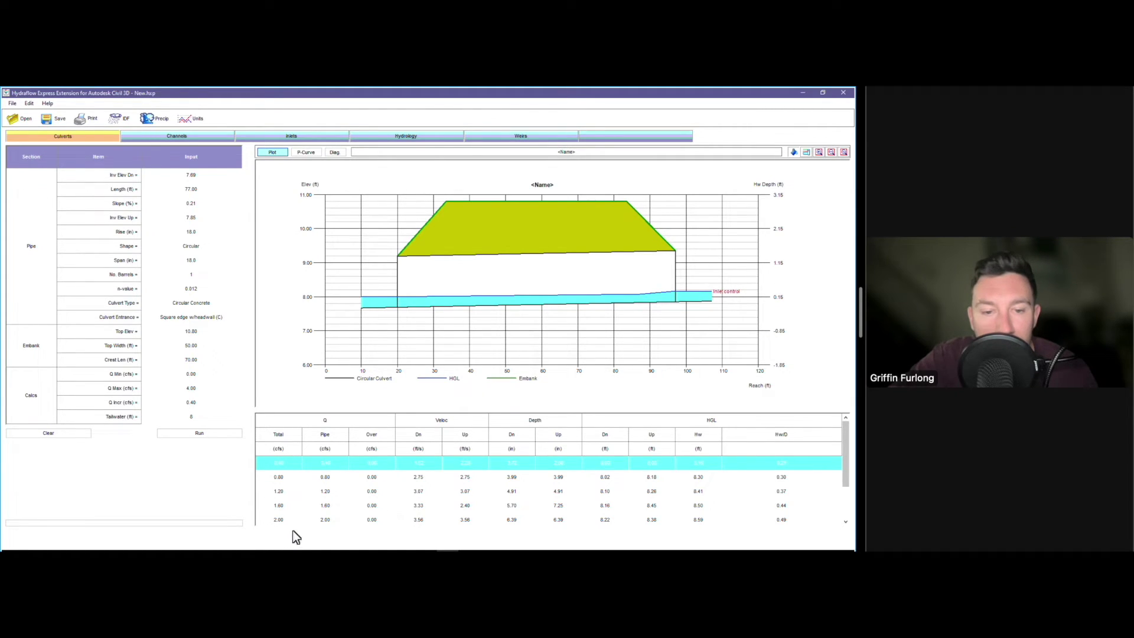
scroll(292, 499, "down", 2)
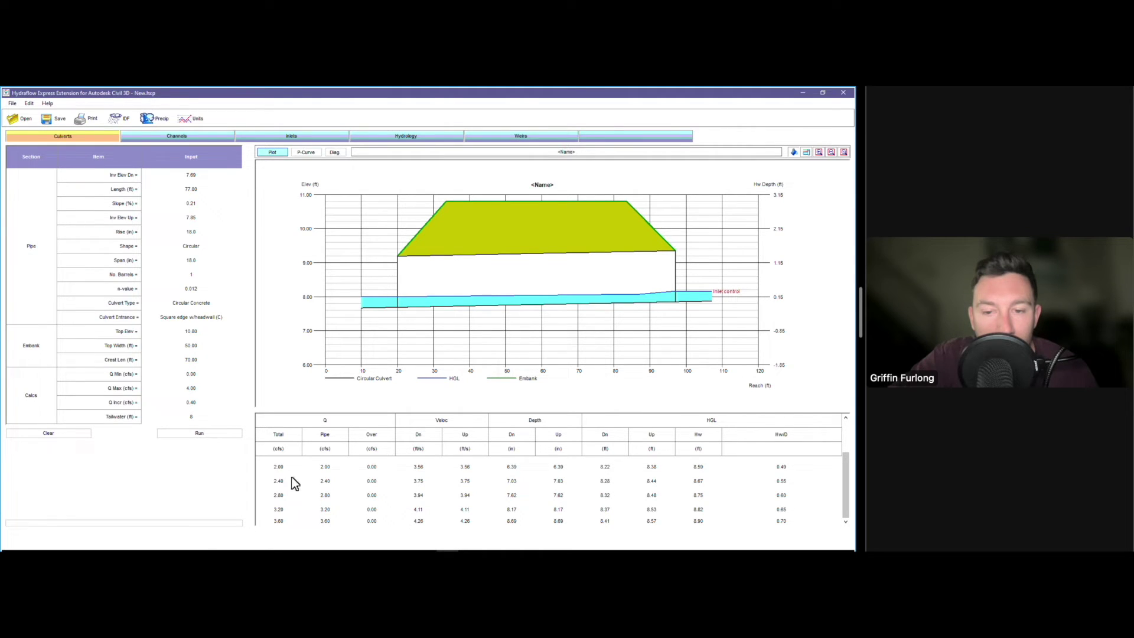
scroll(849, 465, "up", 2)
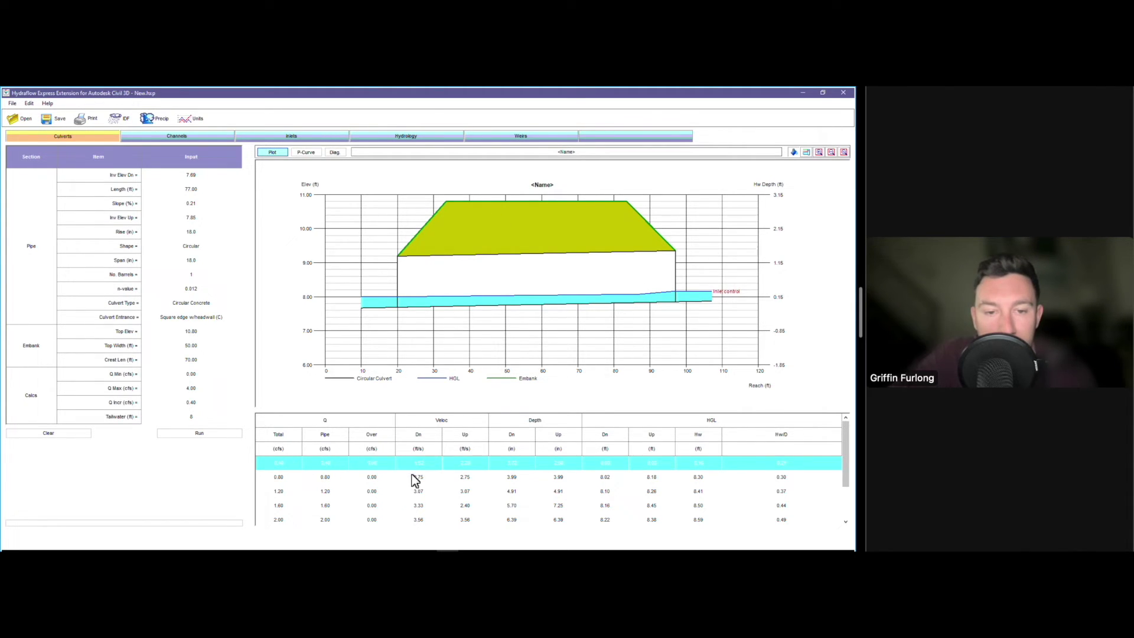
scroll(431, 476, "down", 2)
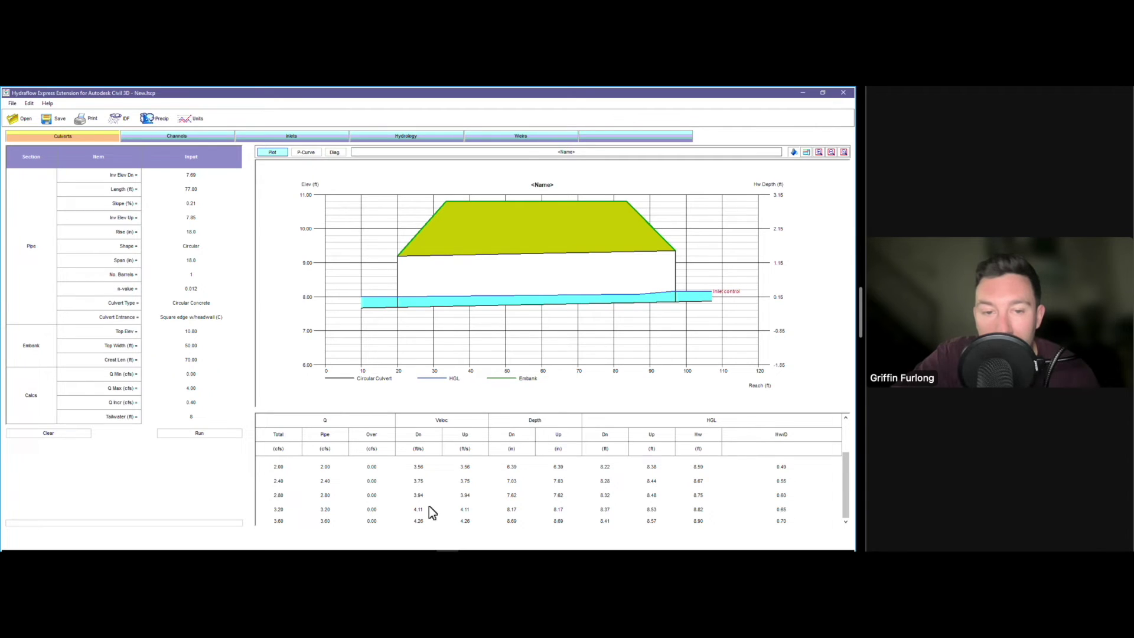
scroll(430, 509, "up", 2)
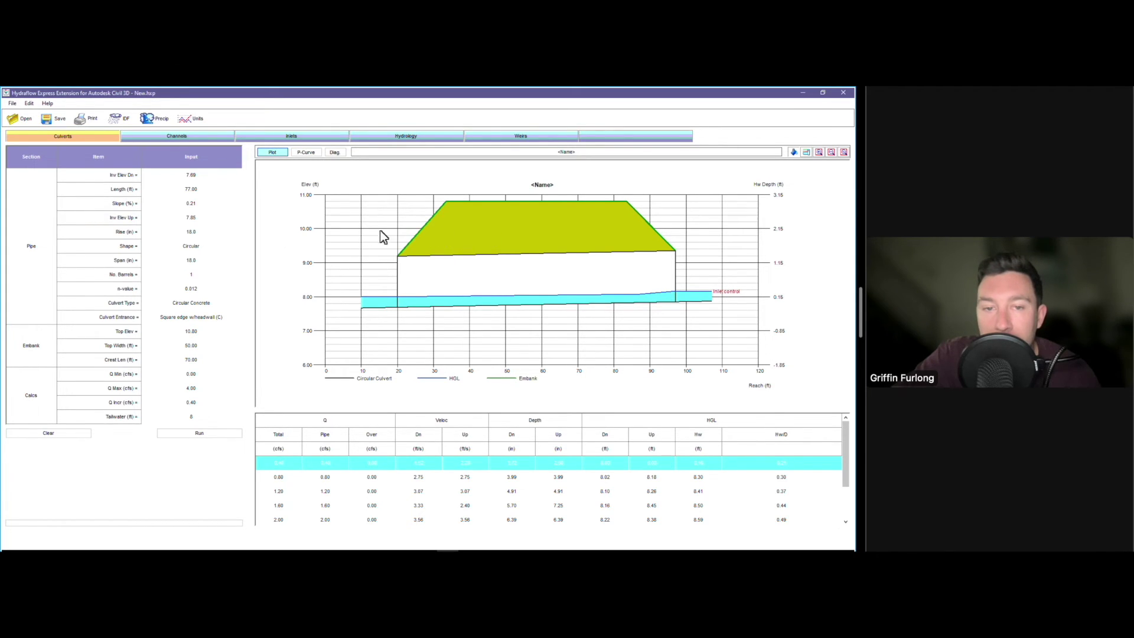
scroll(419, 490, "down", 2)
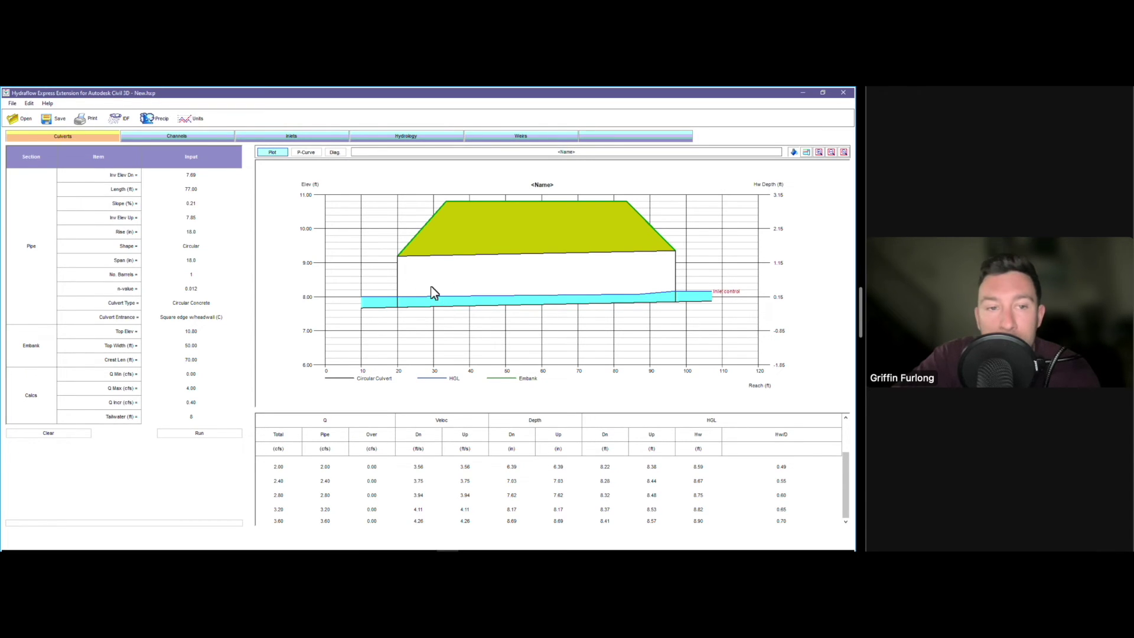
Step: Set the pipe rise to 15 inches and rerun the culvert calculation
left_click(207, 233)
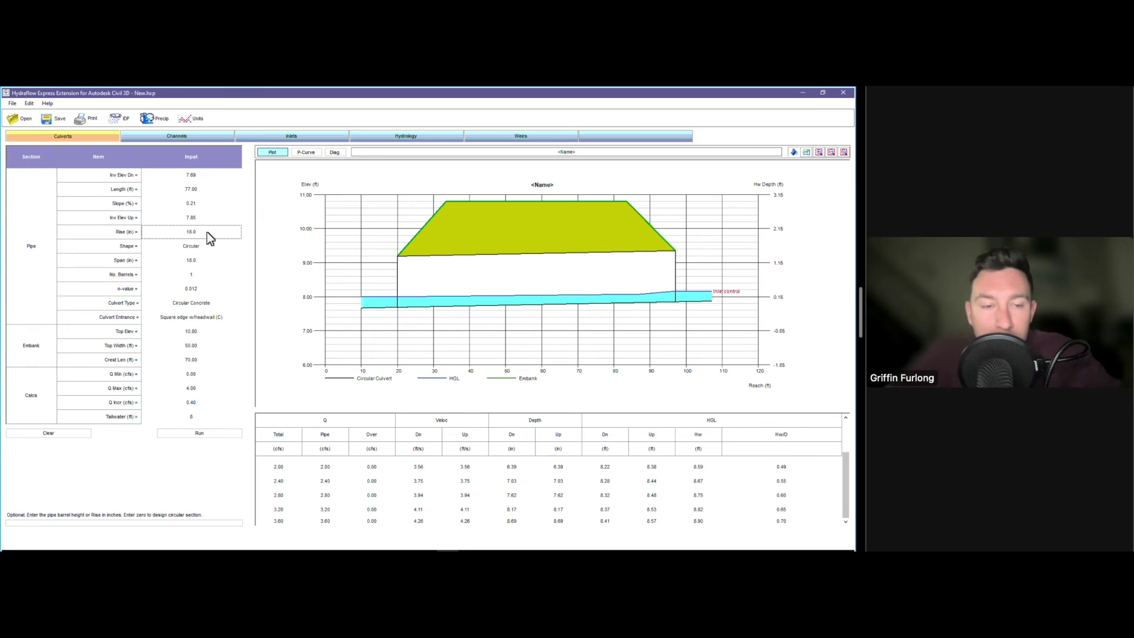
type("15")
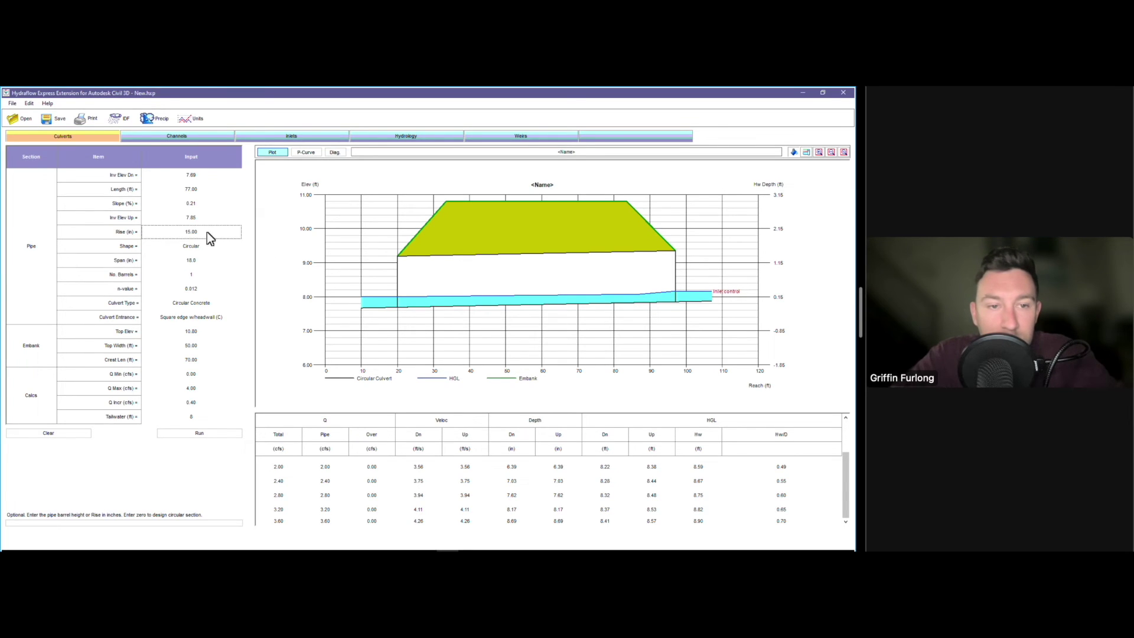
left_click(210, 435)
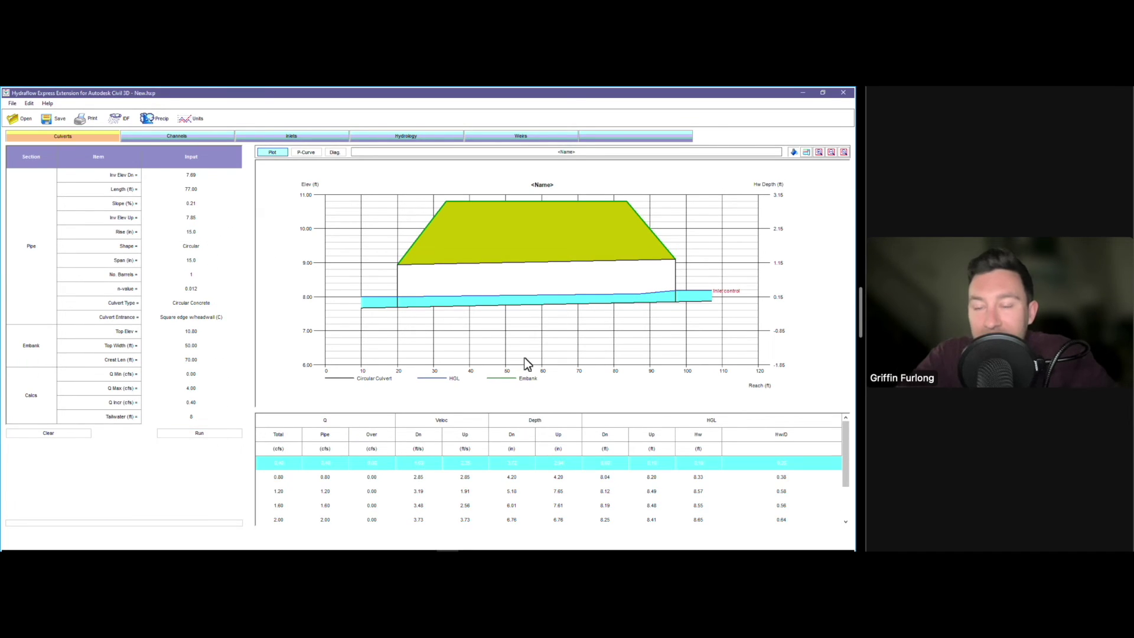